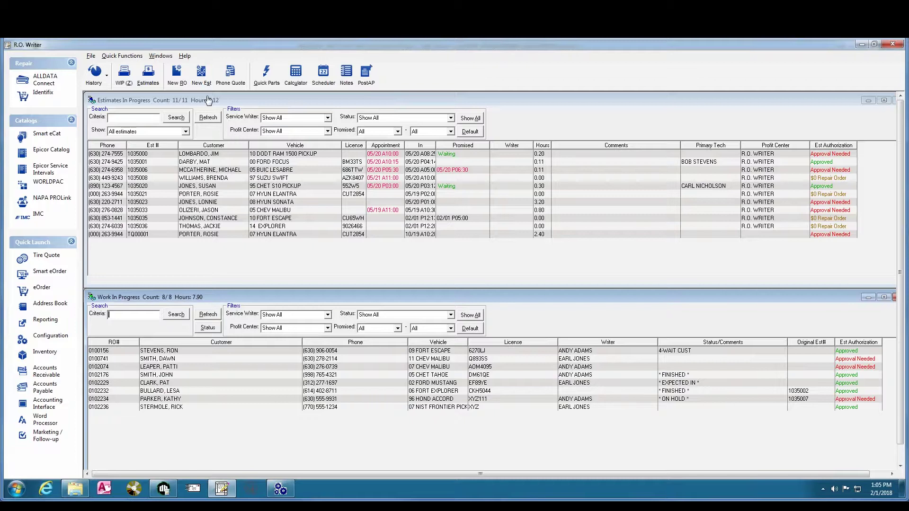
Start a new estimate, search by the customer's surname, and create a new customer record from the empty results
left_click(201, 74)
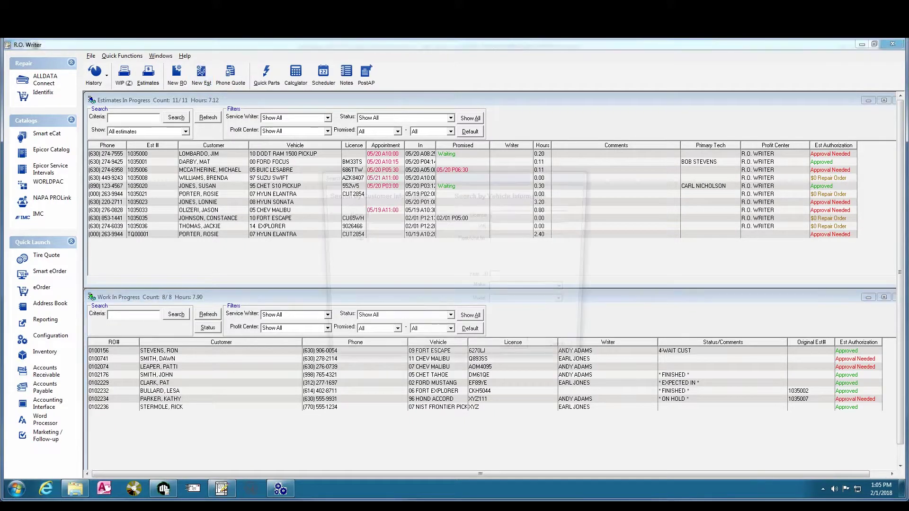
type("BARLOW")
key("Return")
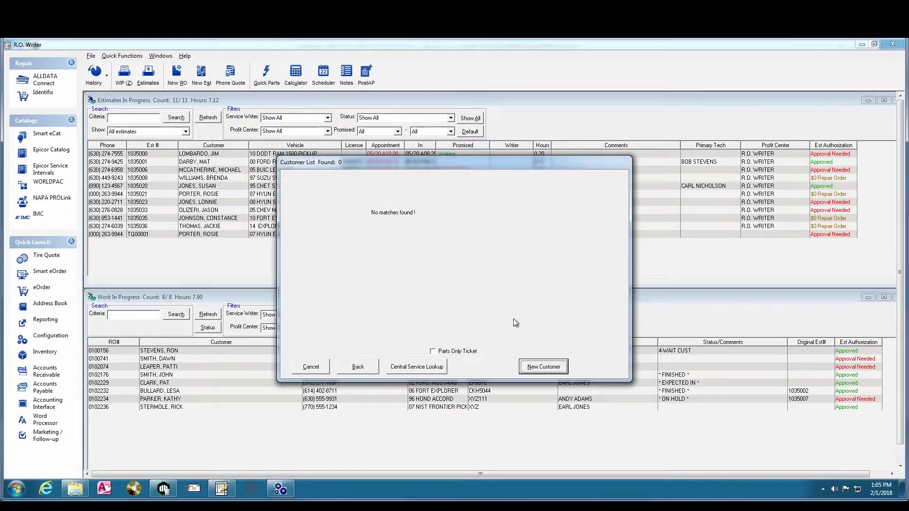
left_click(541, 366)
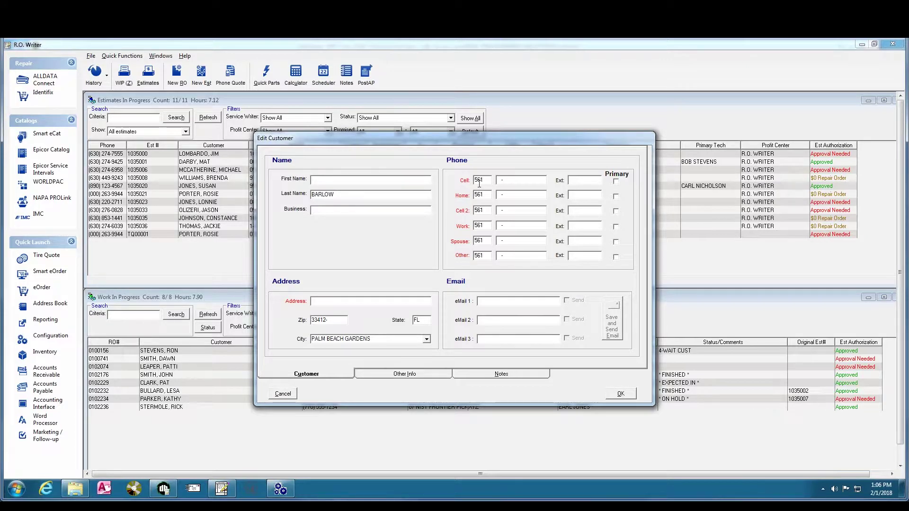
Open Customer Info Defaults: Palm Beach Gardens, FL, zip 33412, area code 561
left_click(281, 489)
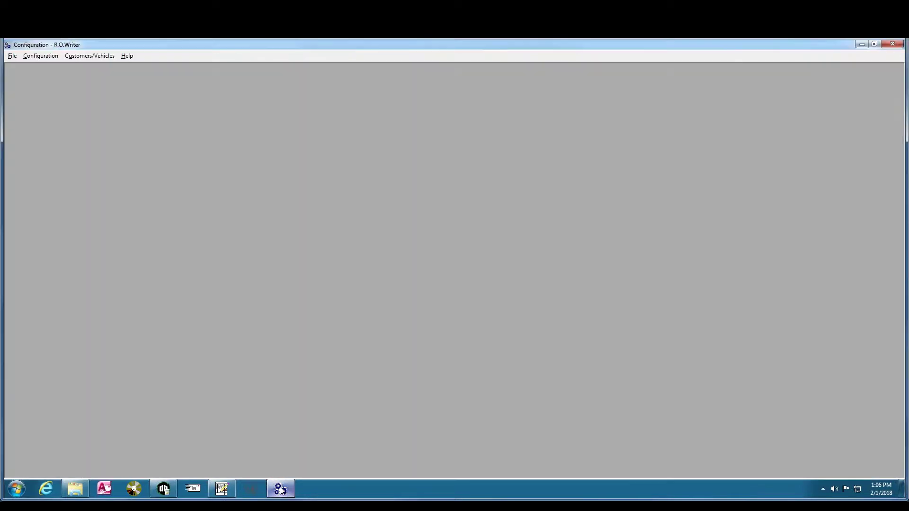
left_click(40, 56)
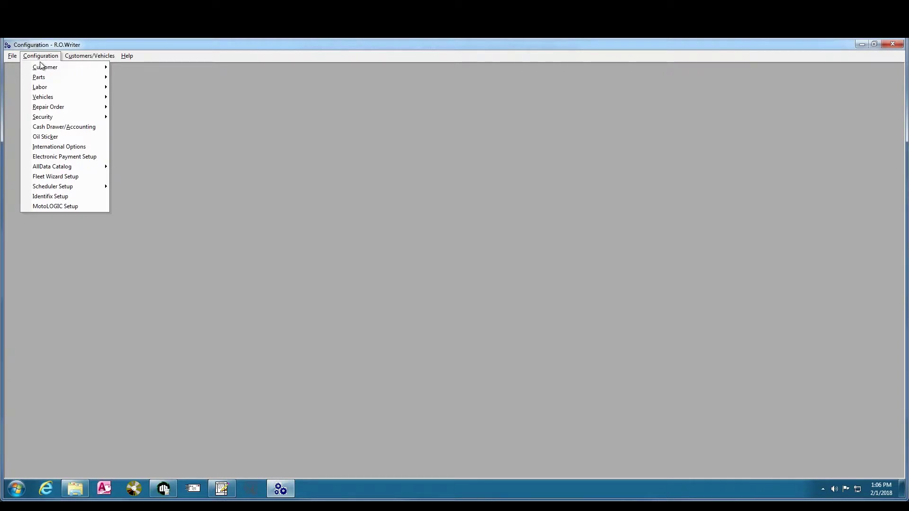
mouse_move(48, 69)
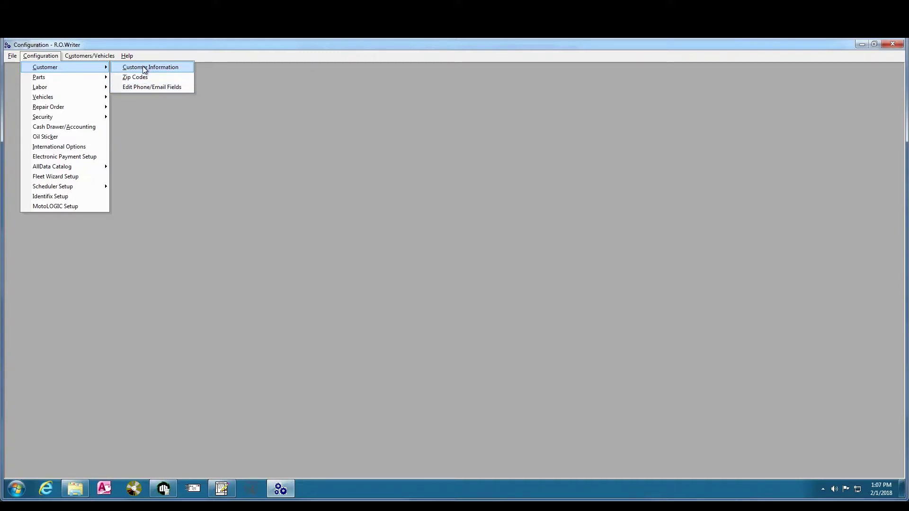
left_click(144, 69)
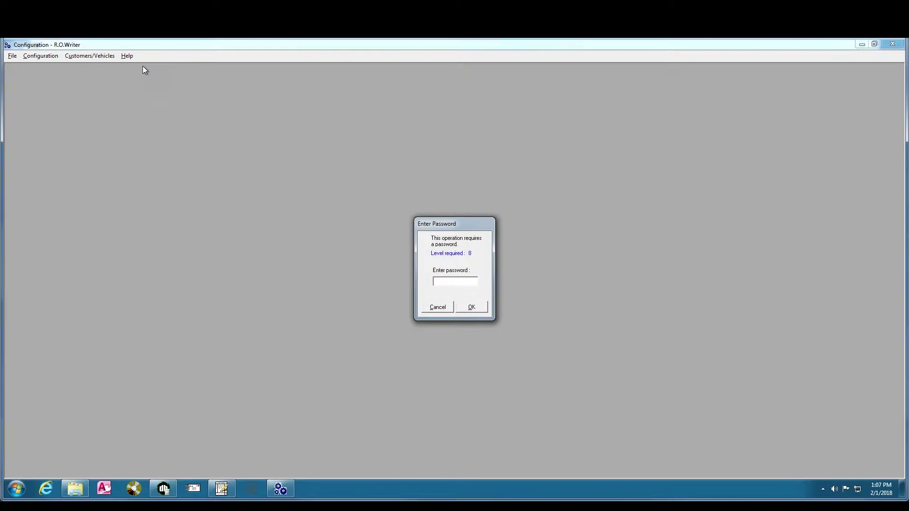
key("Return")
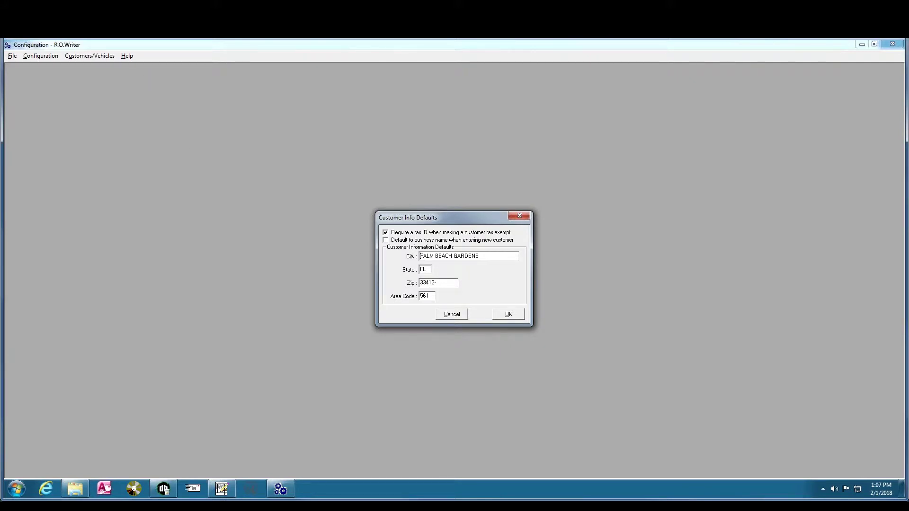
left_click_drag(482, 256, 419, 257)
left_click(430, 296)
Enter zip 33410 on the customer form and choose NORTH PALM BEACH as the city
mouse_move(223, 495)
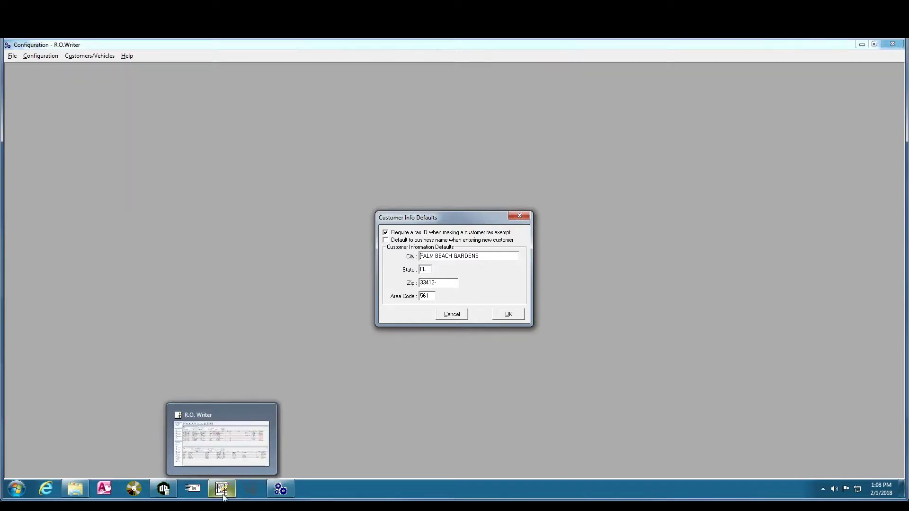
left_click(221, 489)
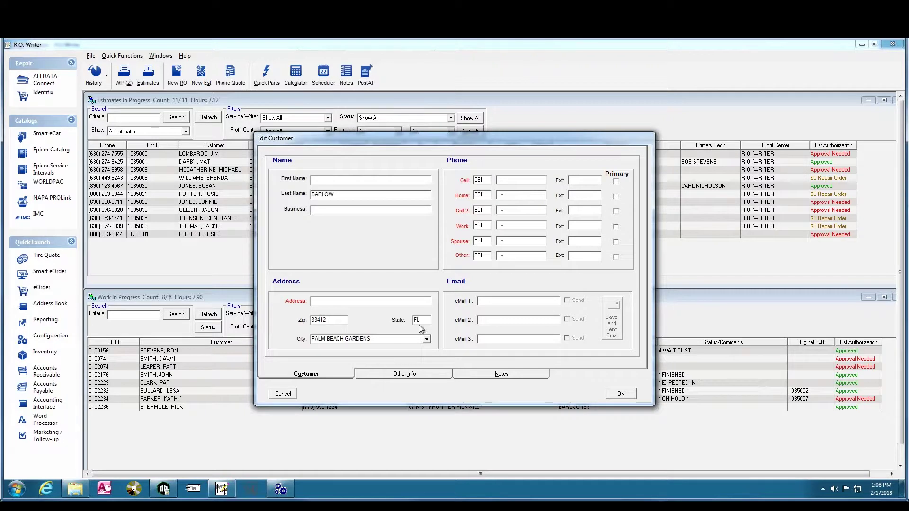
key("Tab")
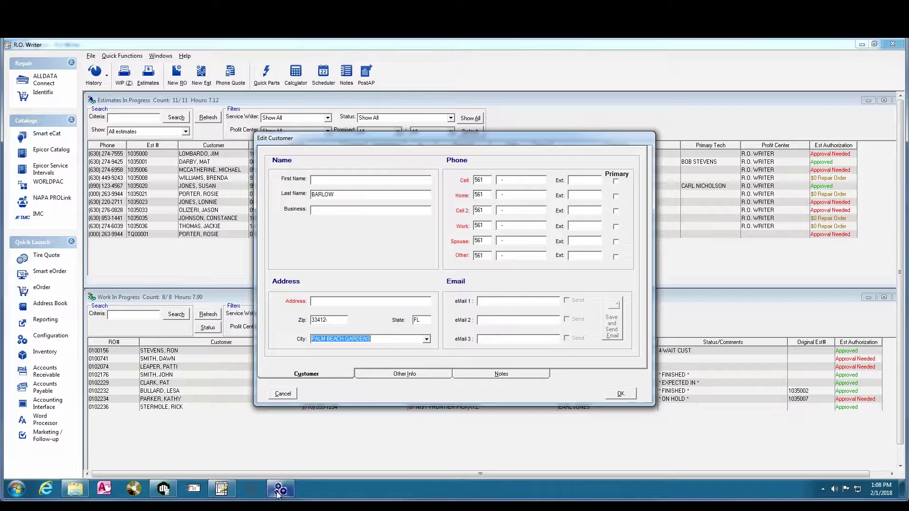
mouse_move(279, 491)
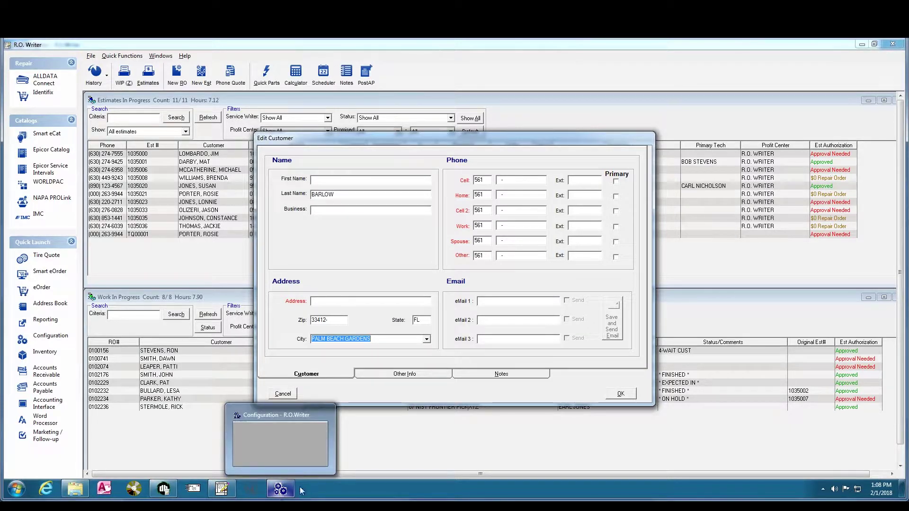
key("shift+Tab")
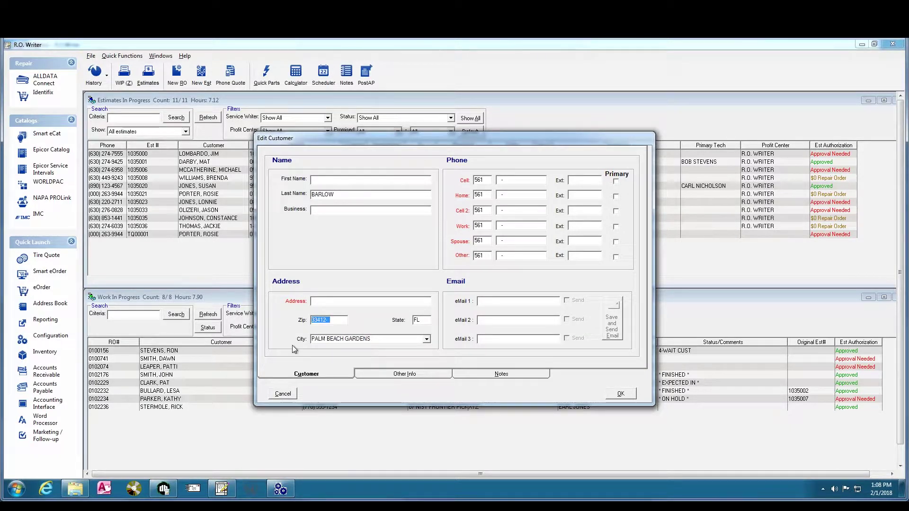
type("33410")
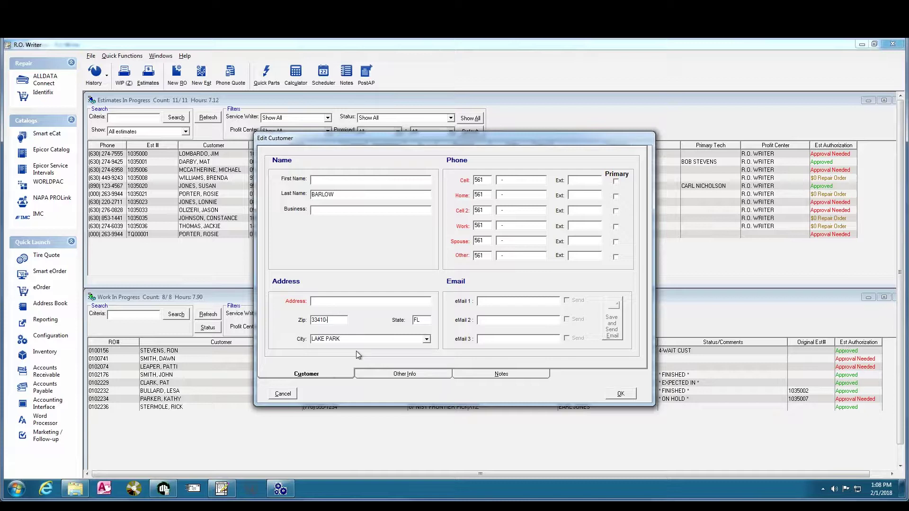
left_click(427, 339)
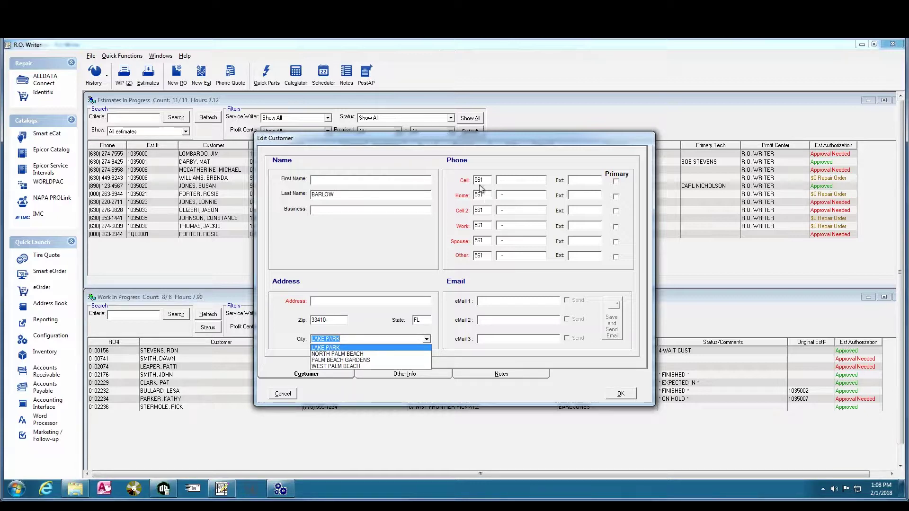
left_click(360, 355)
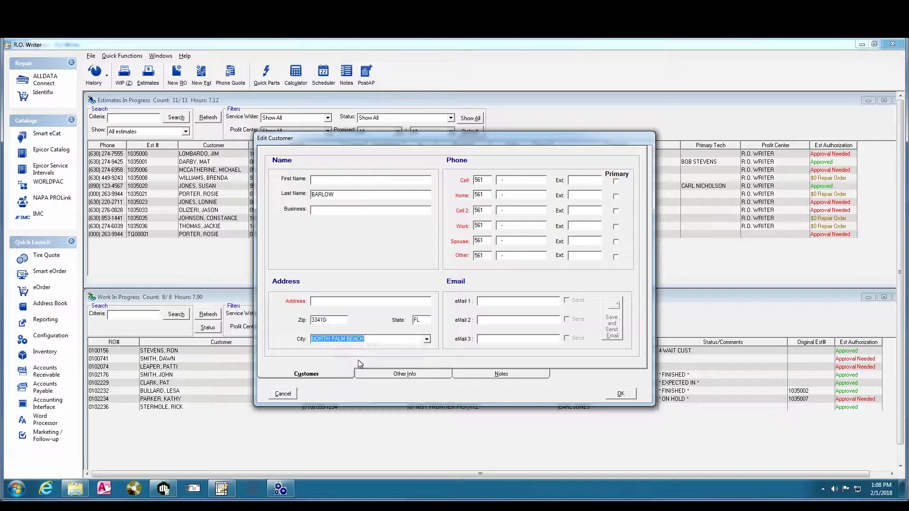
Change the city to WEST PALM BEACH, then try zip 60525 for LA GRANGE HIGHLANDS, IL, 708
key("Down")
key("Down")
key("shift+Tab")
type("60525-")
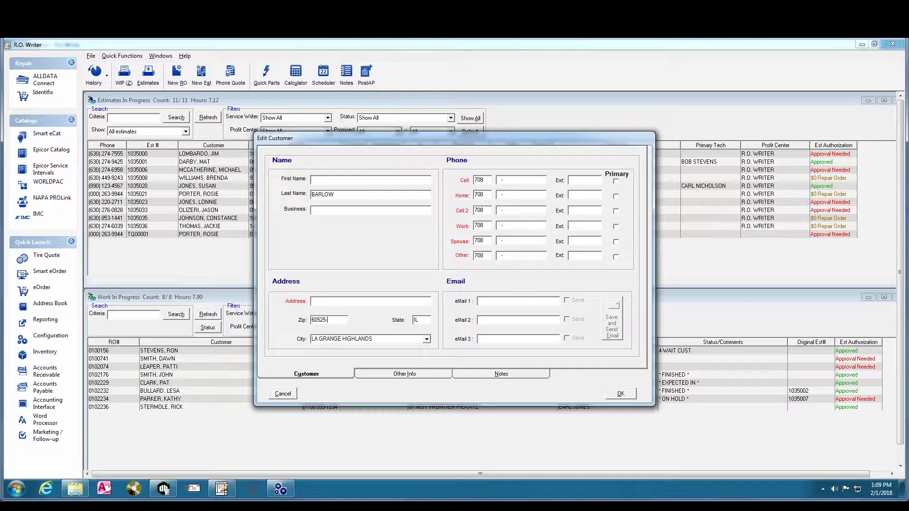
left_click(427, 340)
left_click(280, 488)
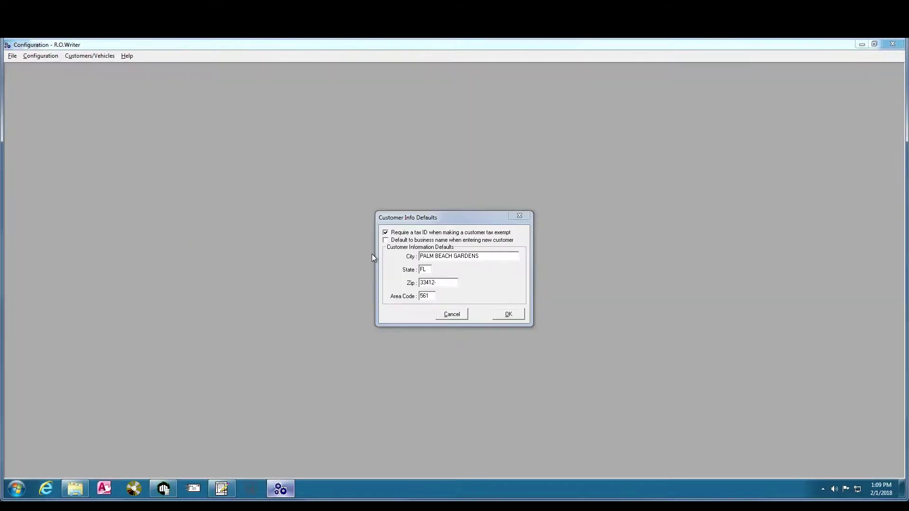
Close Customer Info Defaults without saving and open the Zip Codes setup
left_click(508, 314)
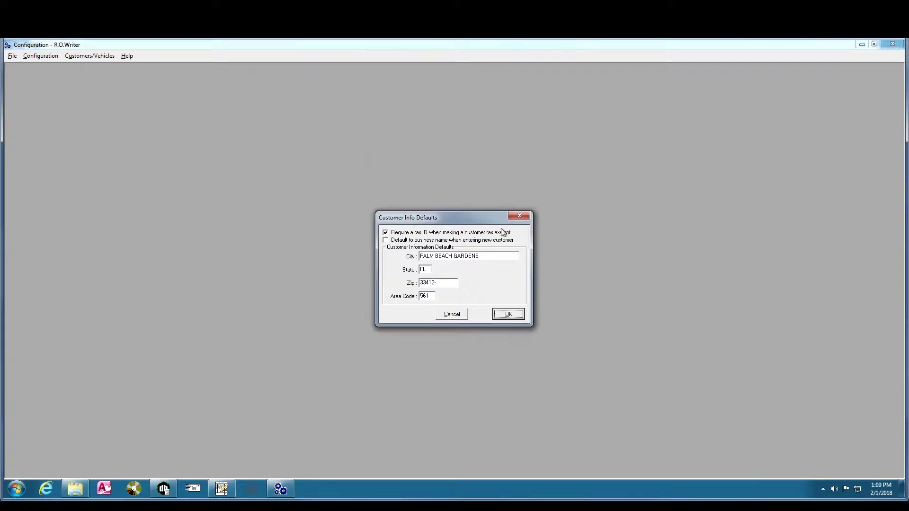
left_click(513, 216)
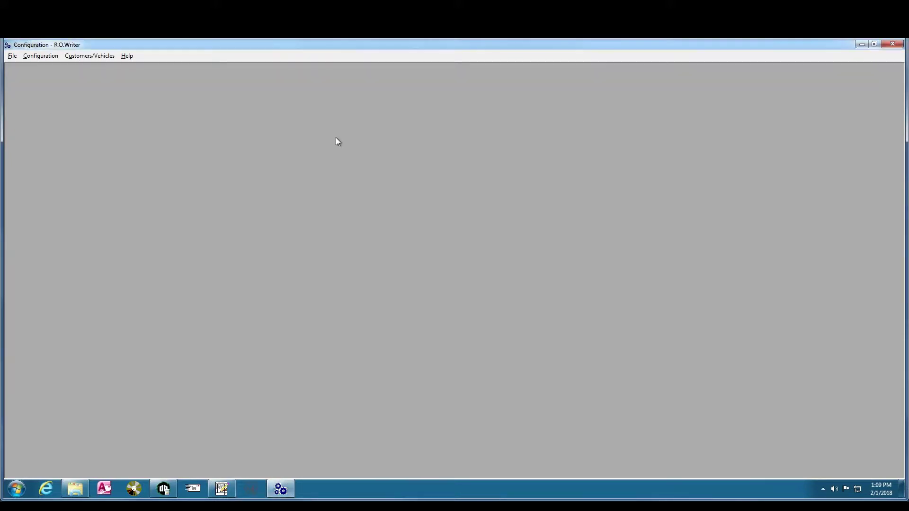
left_click(87, 57)
mouse_move(57, 57)
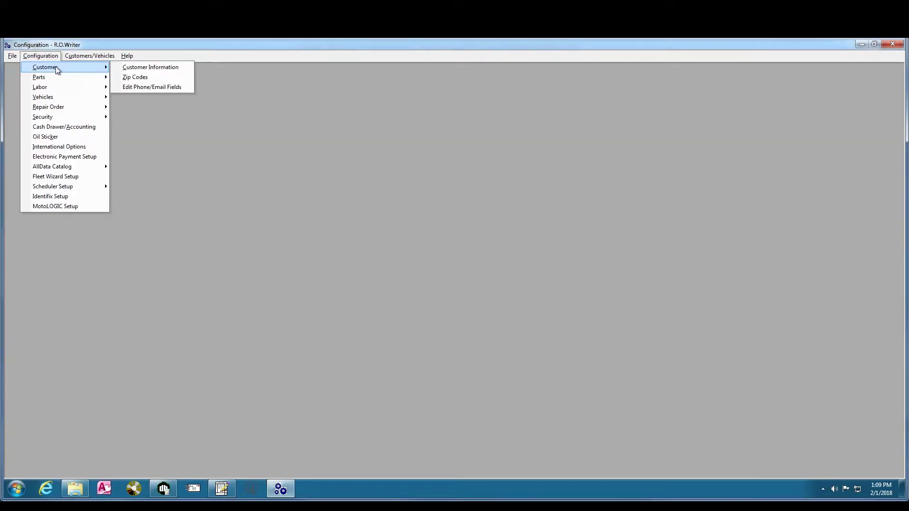
left_click(130, 79)
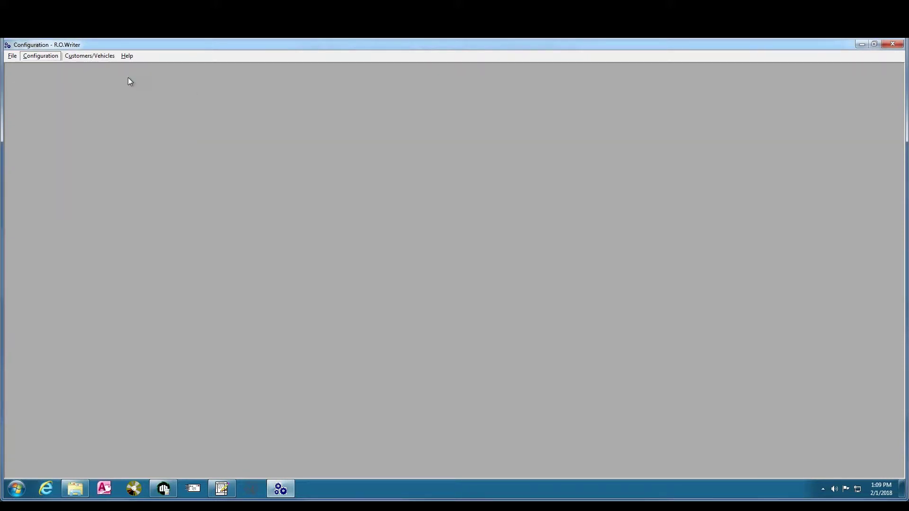
key("Return")
Update zip 33410 to WEST PALM BEACH with area code 123 and save it
type("33410")
key("Tab")
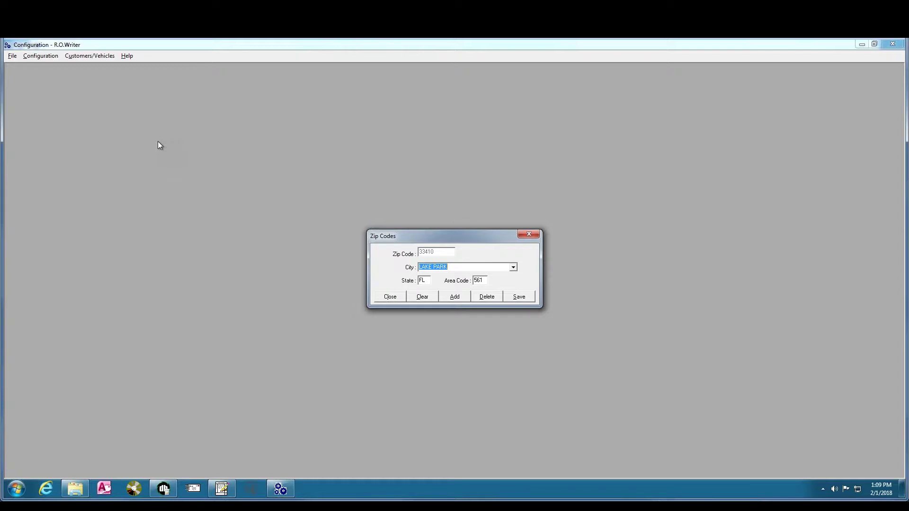
left_click(514, 268)
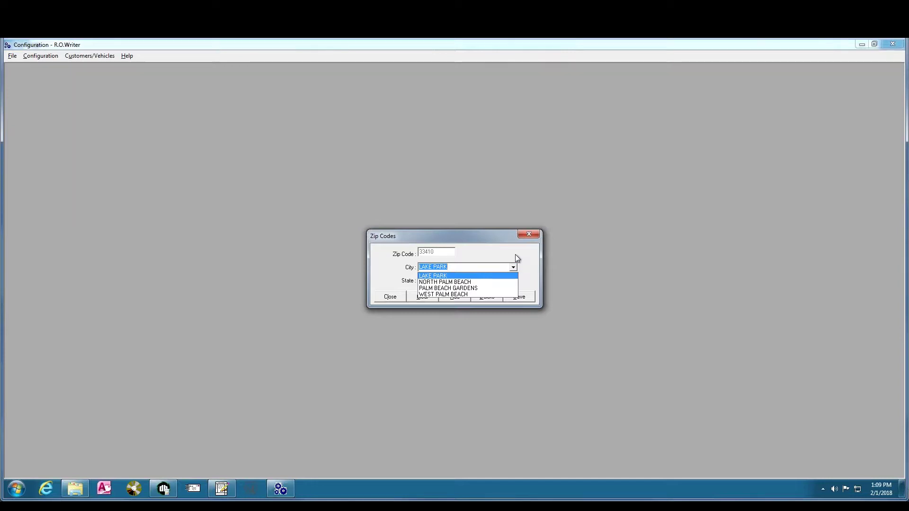
left_click(515, 256)
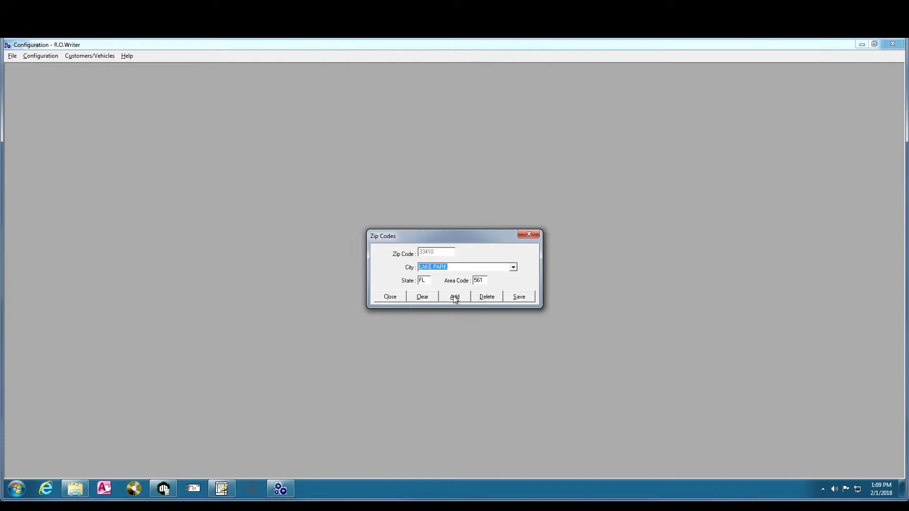
double_click(485, 281)
left_click(513, 267)
left_click(474, 284)
left_click(483, 280)
type("123")
left_click(520, 297)
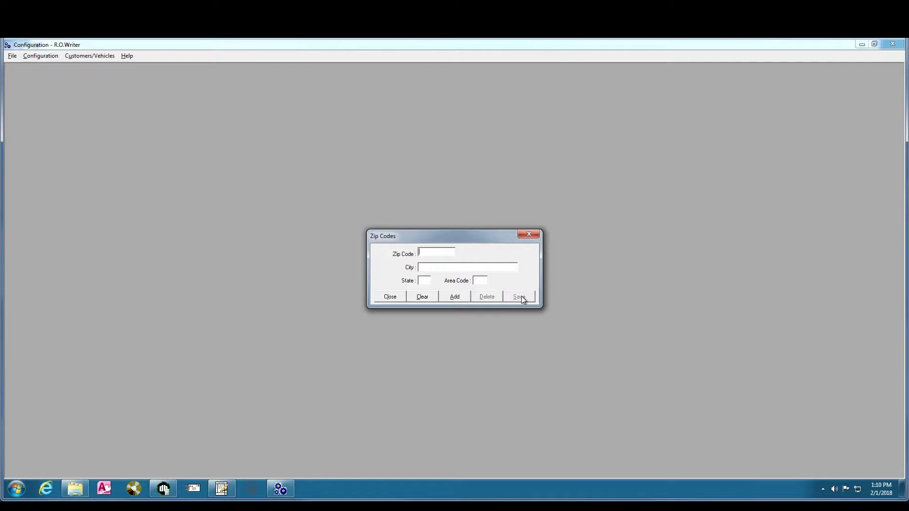
left_click(220, 488)
Give the customer zip 33410 and city WEST PALM BEACH, then close the Zip Codes setup
double_click(347, 320)
type("33410-")
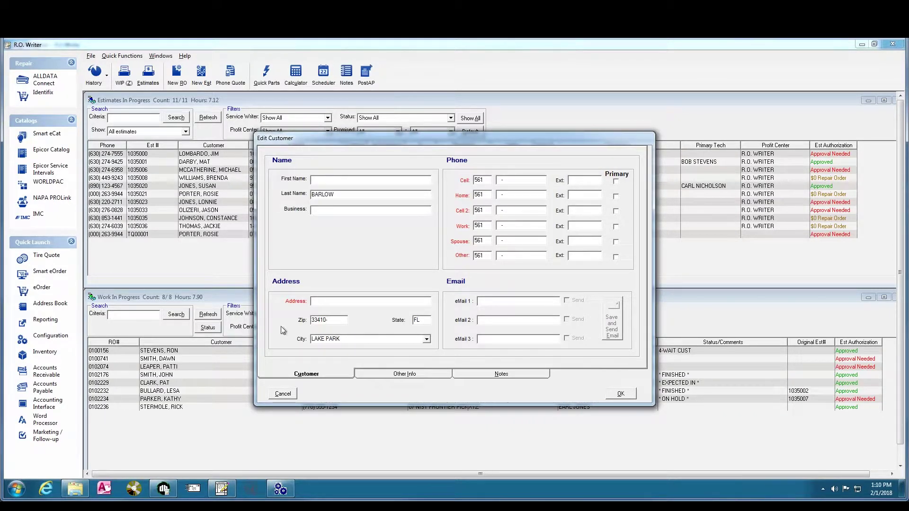
left_click(426, 340)
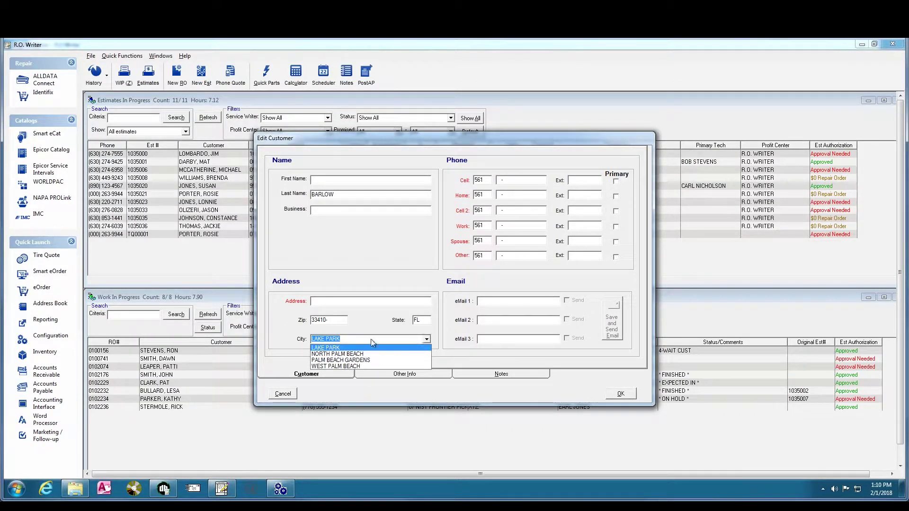
left_click(341, 367)
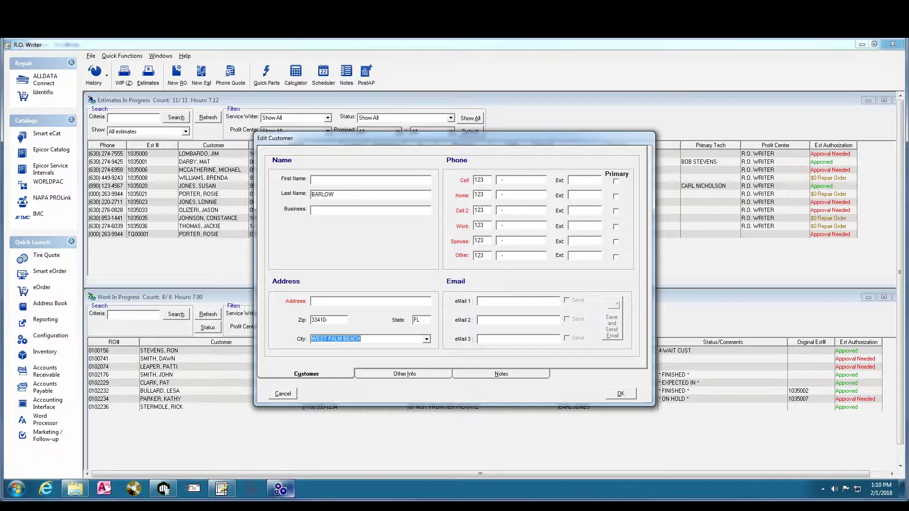
left_click(284, 490)
left_click(390, 296)
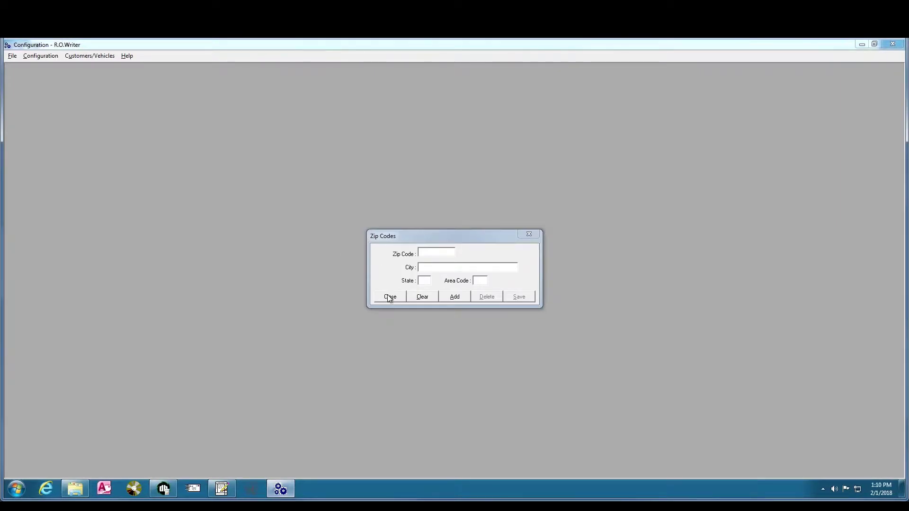
Review the phone/e-mail captions (Cell, Home, Cell 2, Work, Spouse, Other) and cancel unchanged
left_click(43, 56)
mouse_move(49, 67)
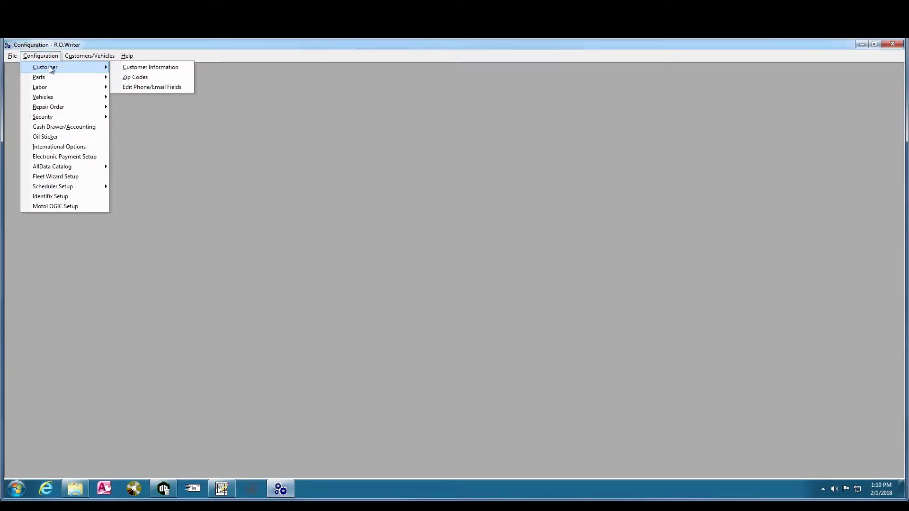
left_click(140, 87)
key("Return")
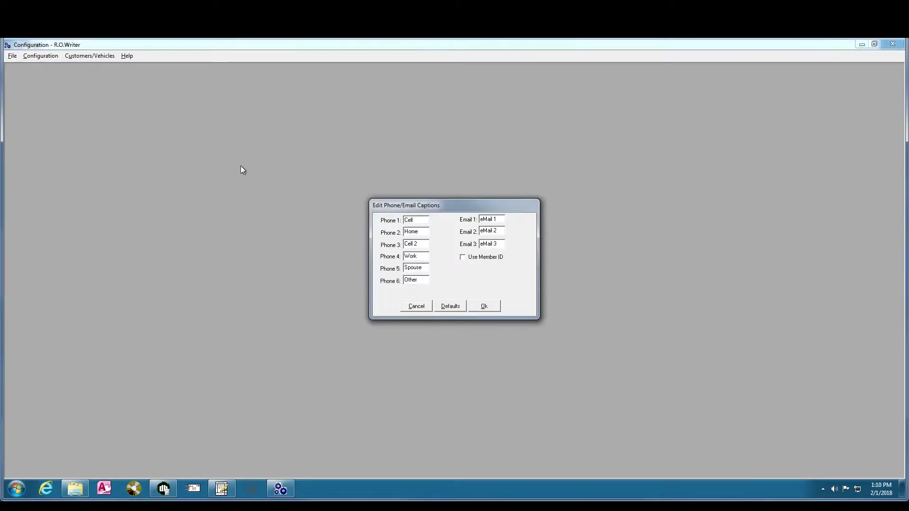
double_click(408, 221)
left_click(421, 232)
left_click(418, 219)
left_click(417, 306)
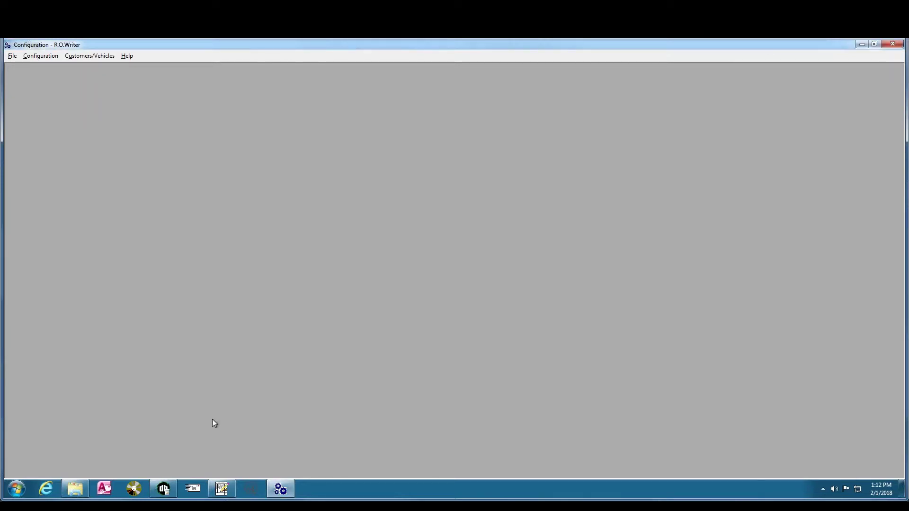
Bring the Edit Customer form back, with area code 123 in all six phone fields
left_click(221, 488)
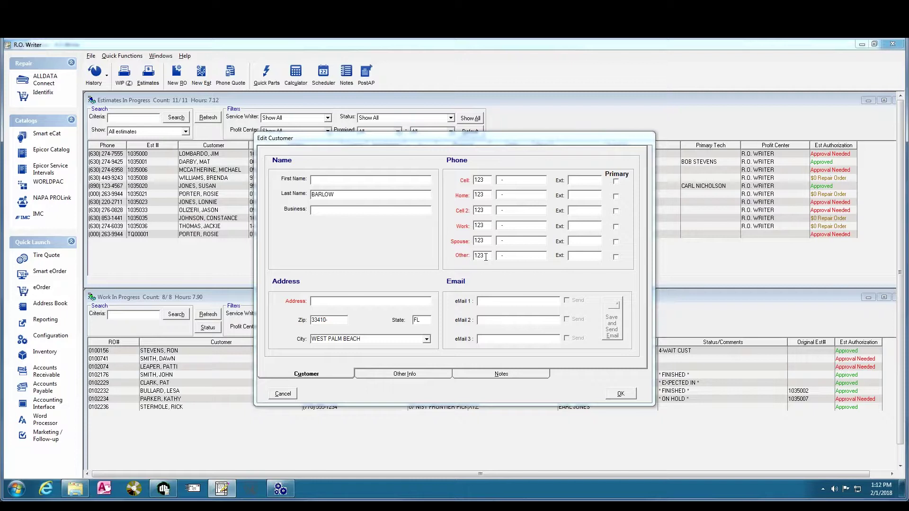
Fill in the customer's first name, street address in Address, and number in the Cell field
type("JOHN")
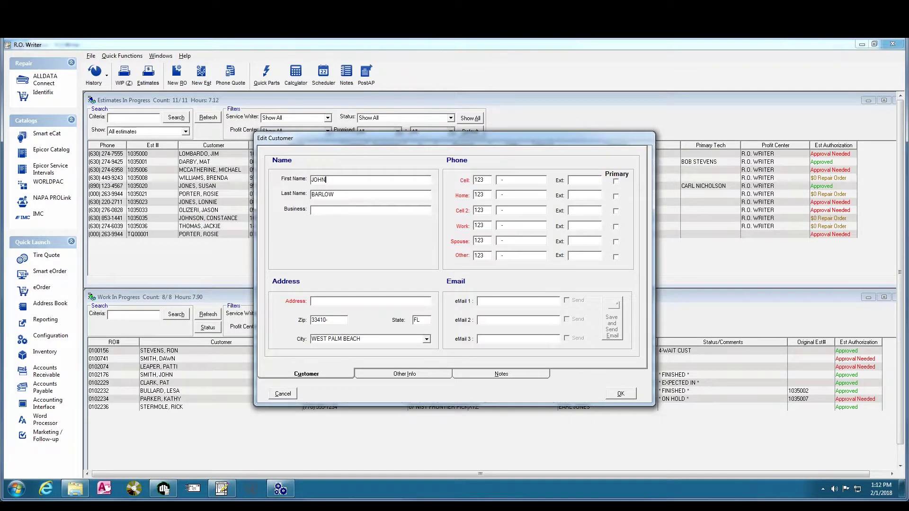
left_click(313, 302)
type("1234 MAIN")
left_click(509, 180)
type("555-1212")
Confirm the Edit Customer form with OK, which opens an empty Edit Vehicle dialog
left_click(618, 393)
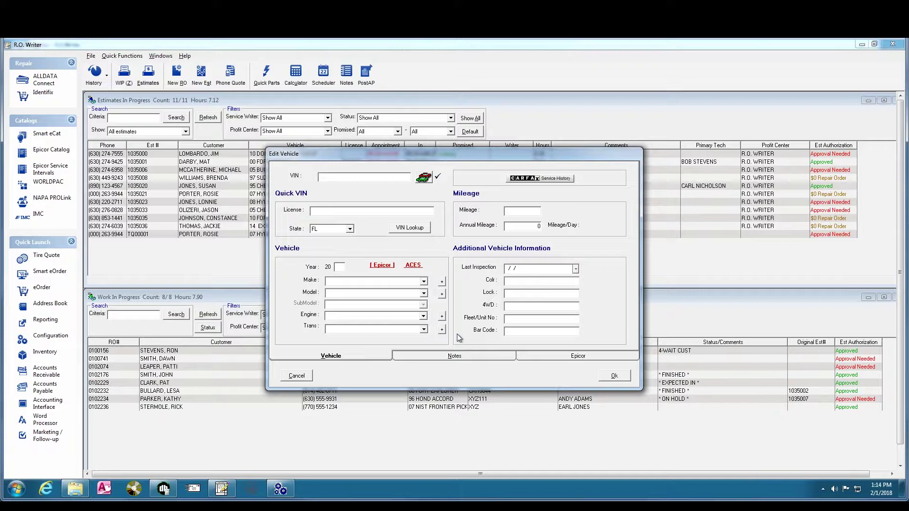
Open Configuration > Vehicles > Field Names, reaching its level-8 password prompt
left_click(281, 488)
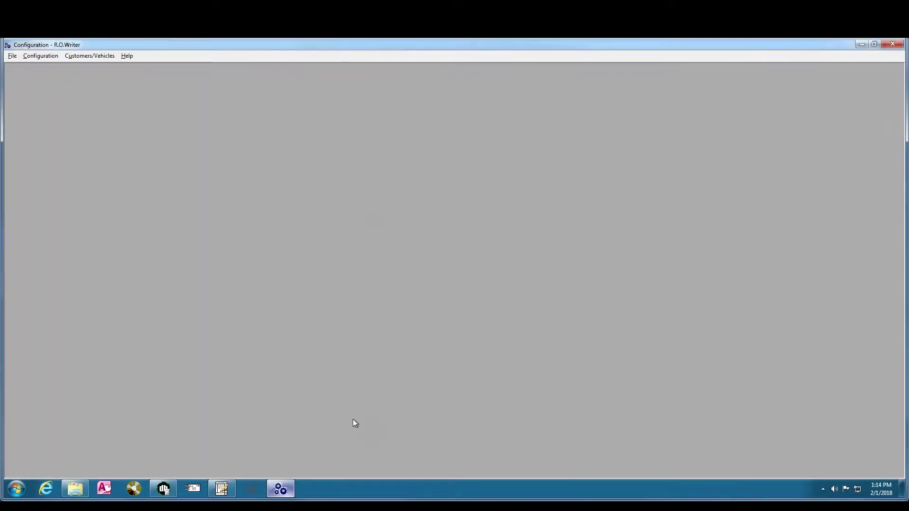
left_click(44, 58)
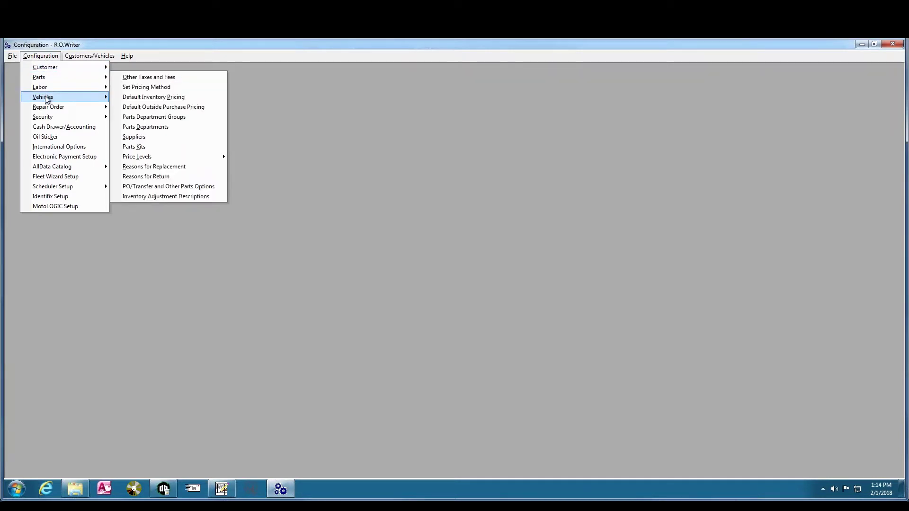
mouse_move(49, 99)
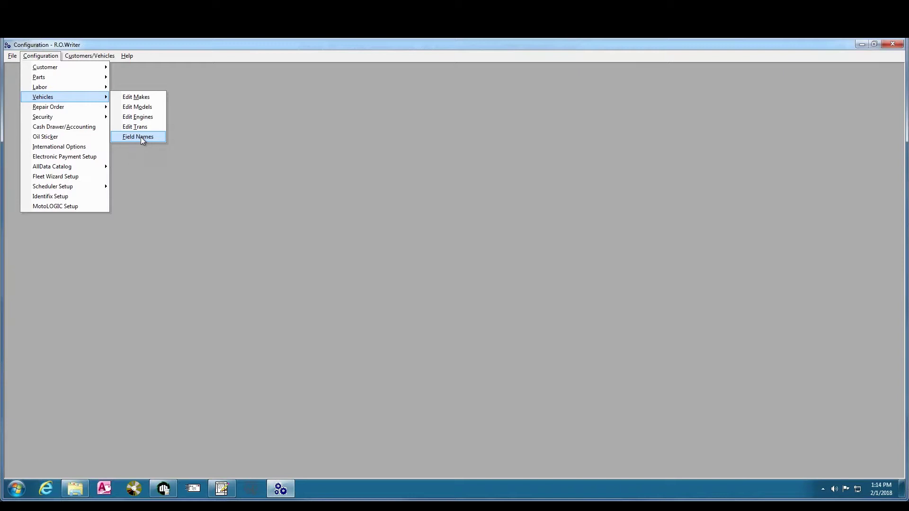
left_click(141, 138)
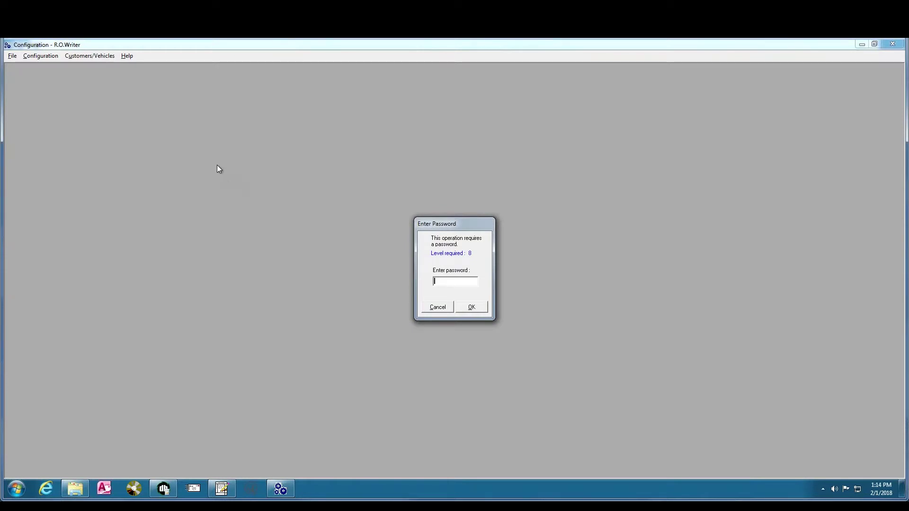
Confirm the password and restore the vehicle captions to their defaults, comparing against the vehicle form
key("Return")
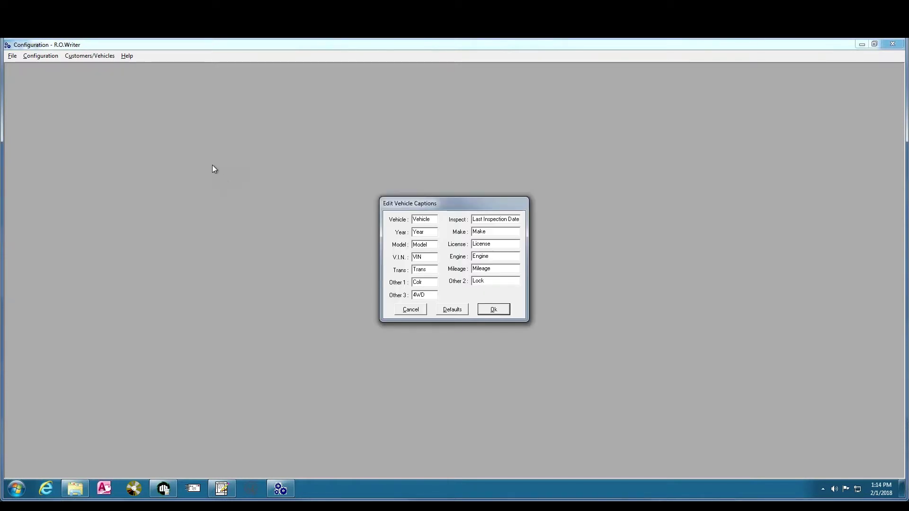
left_click_drag(456, 203, 359, 159)
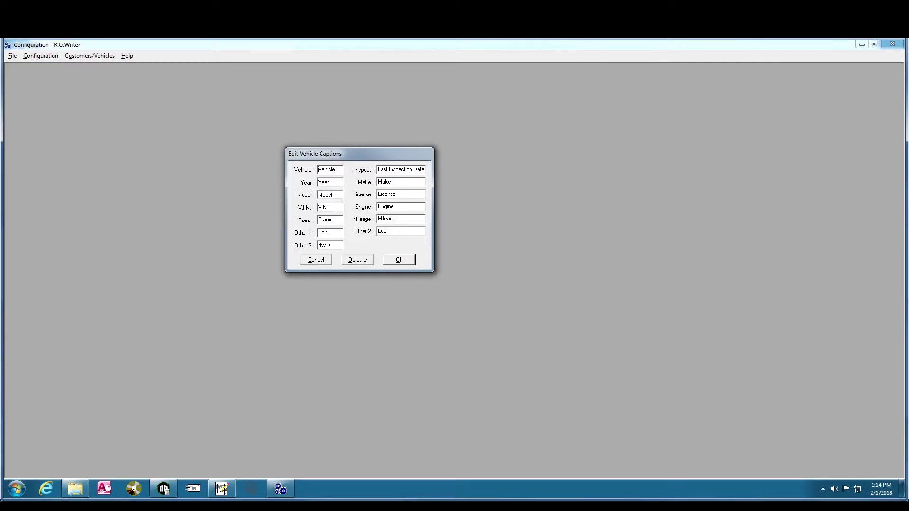
left_click(357, 261)
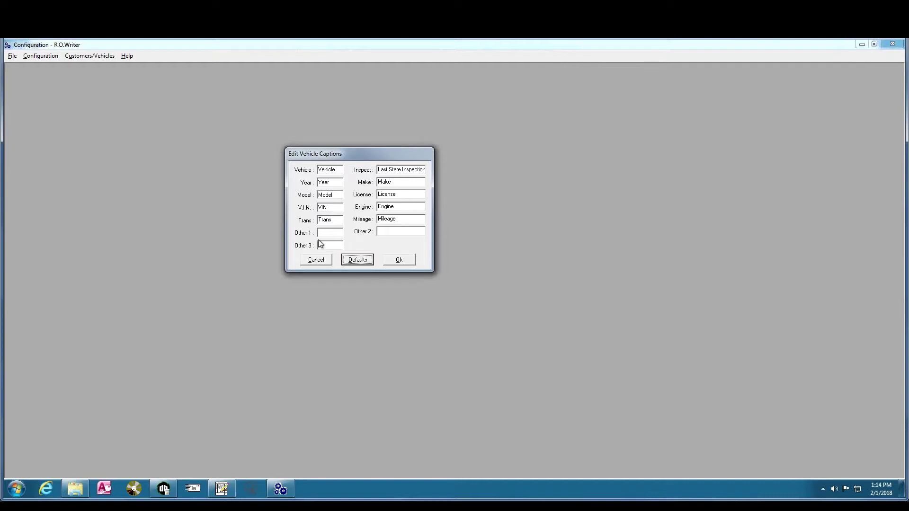
left_click(222, 488)
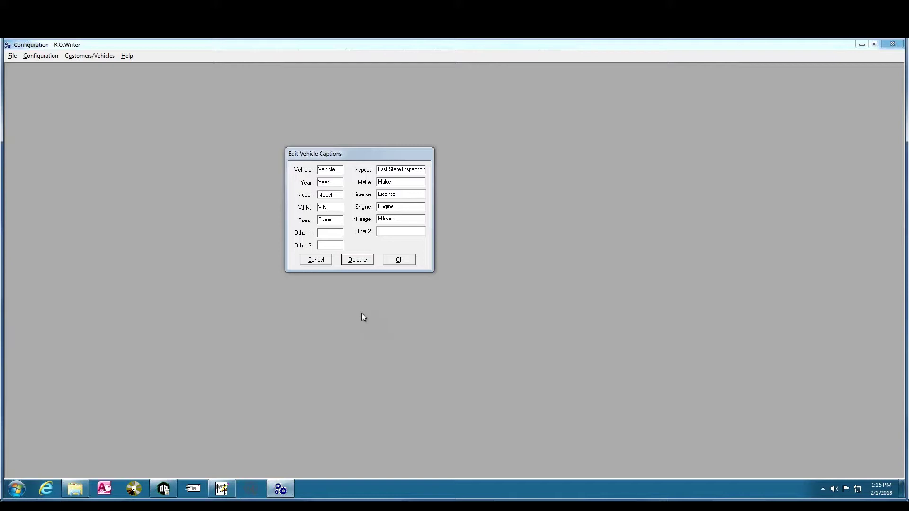
Try 1234 as the Other 1 caption, then cancel the captions dialog without saving
left_click(329, 233)
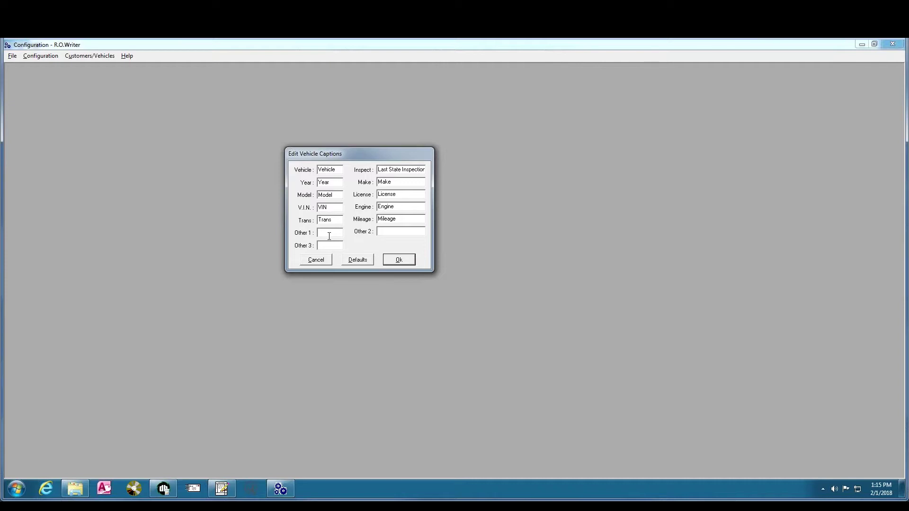
type("12345")
key("Tab")
left_click(316, 260)
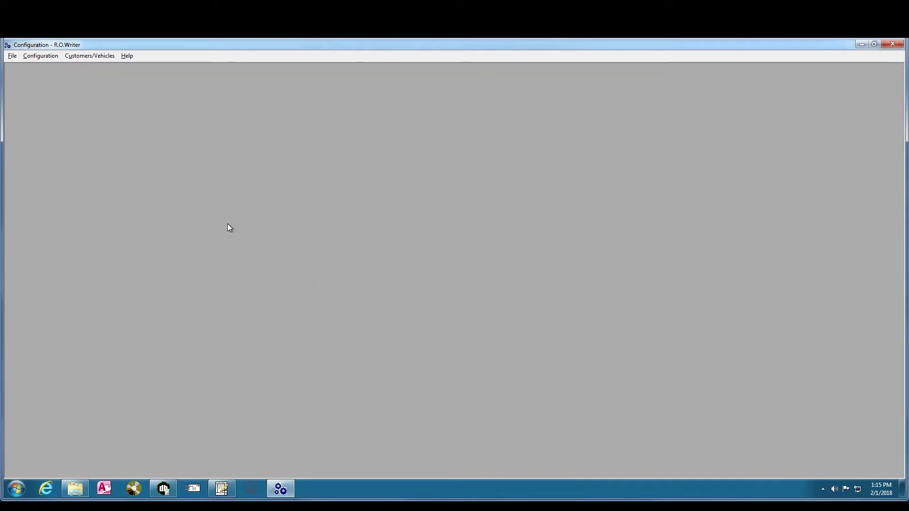
Open the Vehicle Makes setup from Configuration, entering the required password
left_click(45, 53)
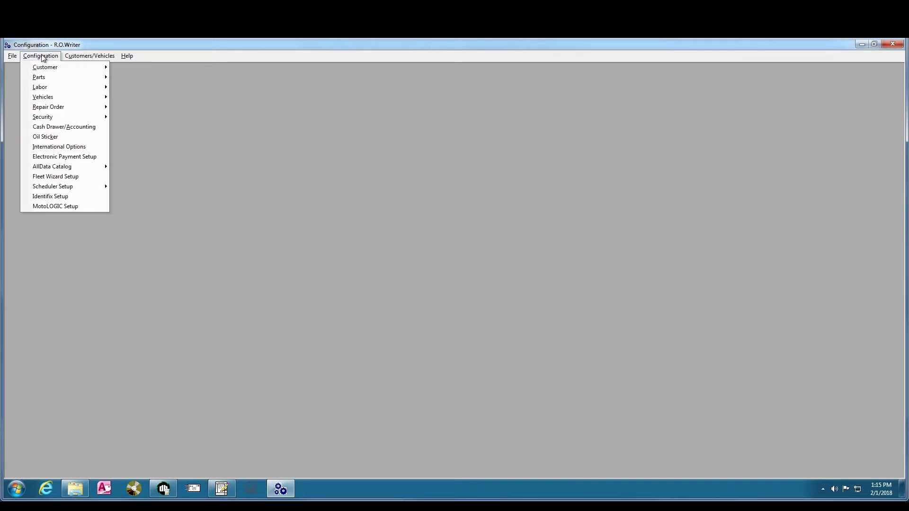
mouse_move(64, 98)
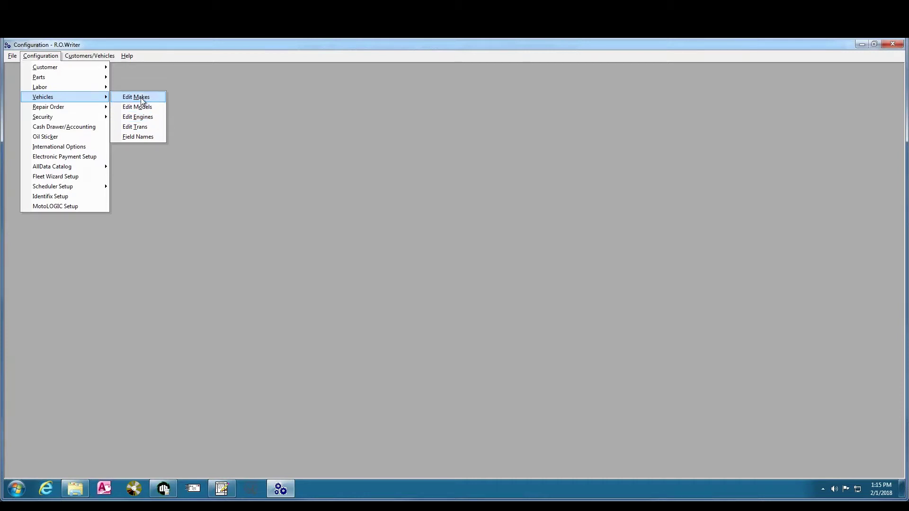
left_click(141, 97)
type("1")
key("Return")
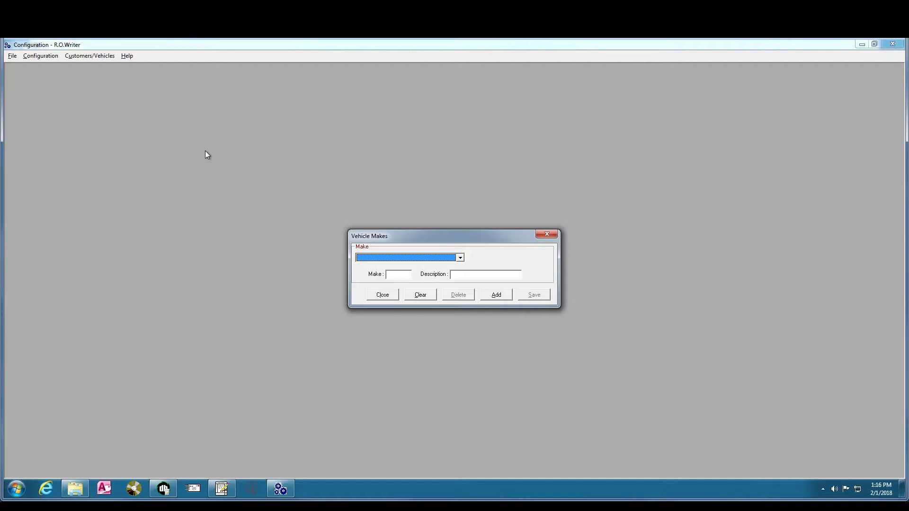
Add and save a new vehicle make with code 'tes' and description 'test'
left_click(500, 296)
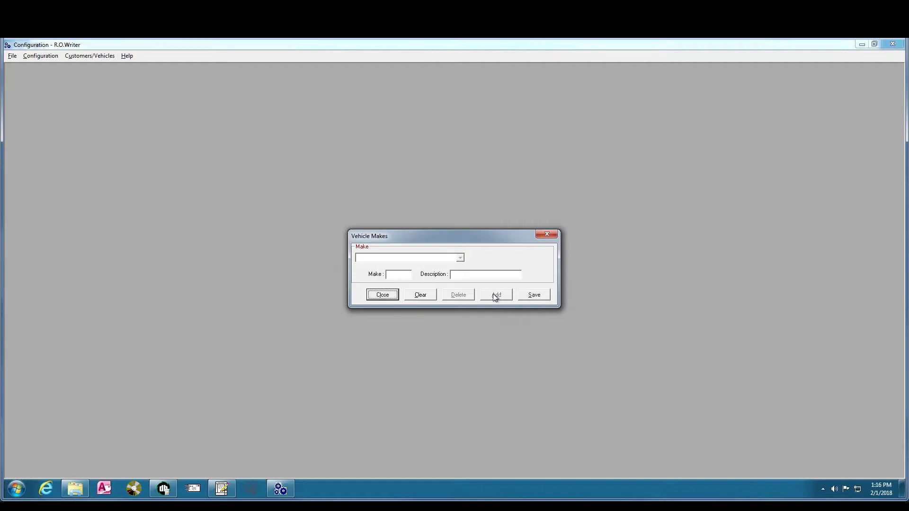
left_click(403, 278)
type("tes")
key("Tab")
type("test")
left_click(535, 296)
Check that the makes list includes the new make, then return to the main repair order window
left_click(460, 257)
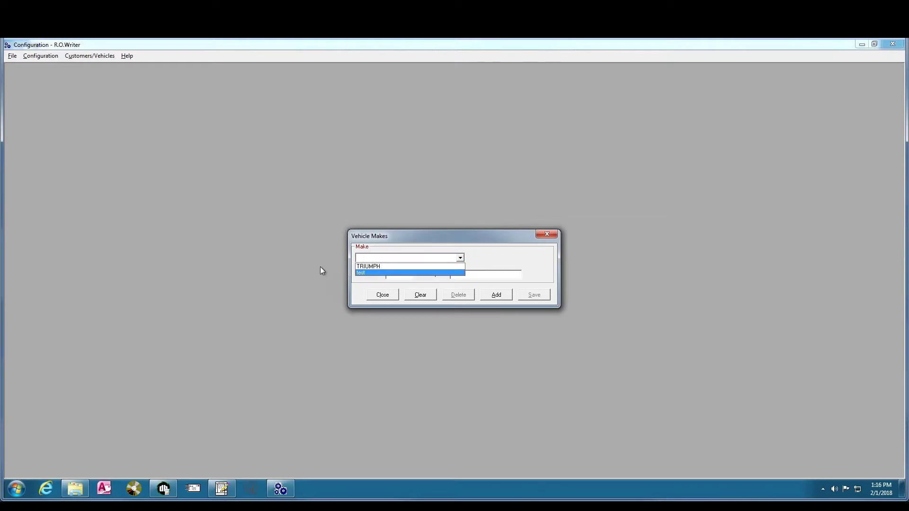
left_click(303, 291)
left_click(221, 489)
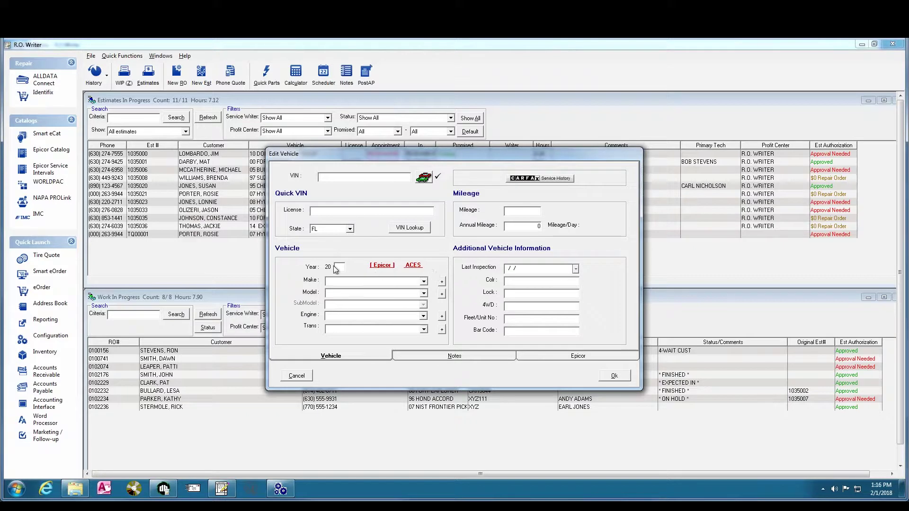
Enter 05 as the vehicle year, confirm the Make list offers *TEST, then go back to Configuration
type("05")
left_click(424, 282)
scroll(424, 326, "down", 5)
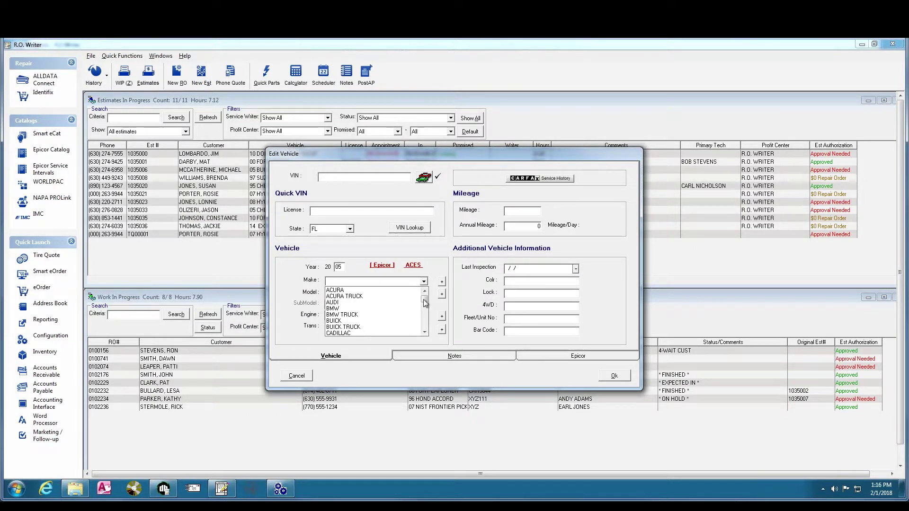
scroll(425, 326, "down", 10)
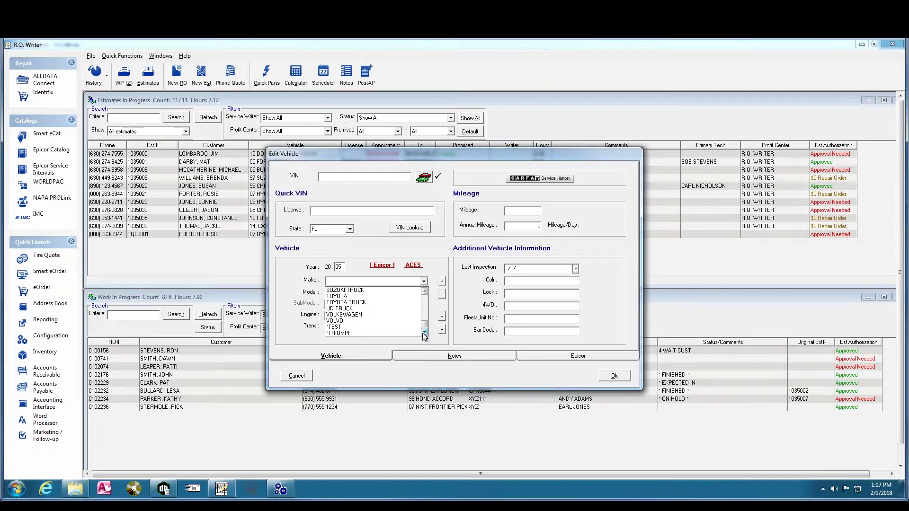
left_click(274, 316)
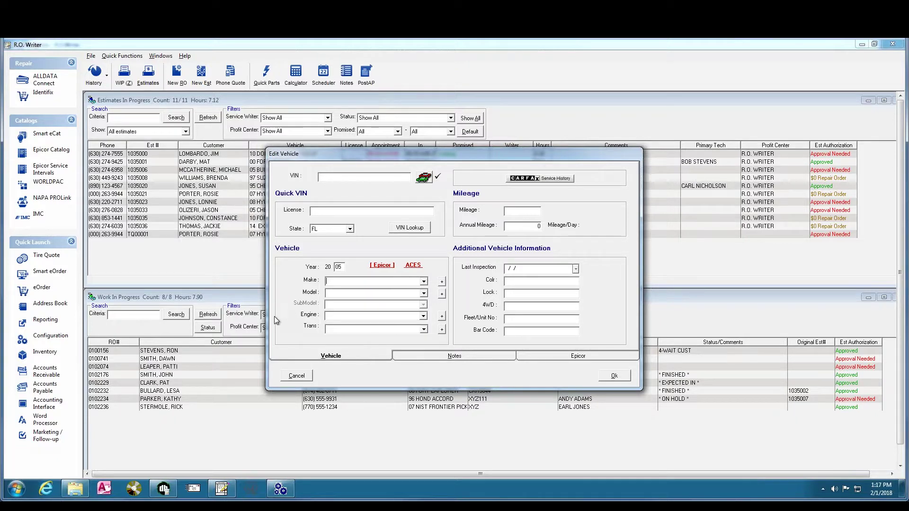
left_click(441, 282)
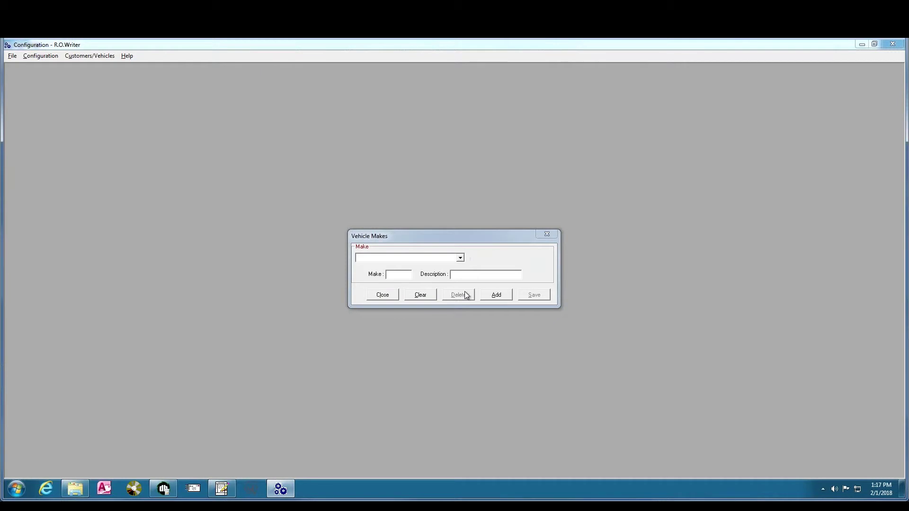
Close Vehicle Makes and open the Vehicle Models setup
left_click(383, 295)
left_click(40, 56)
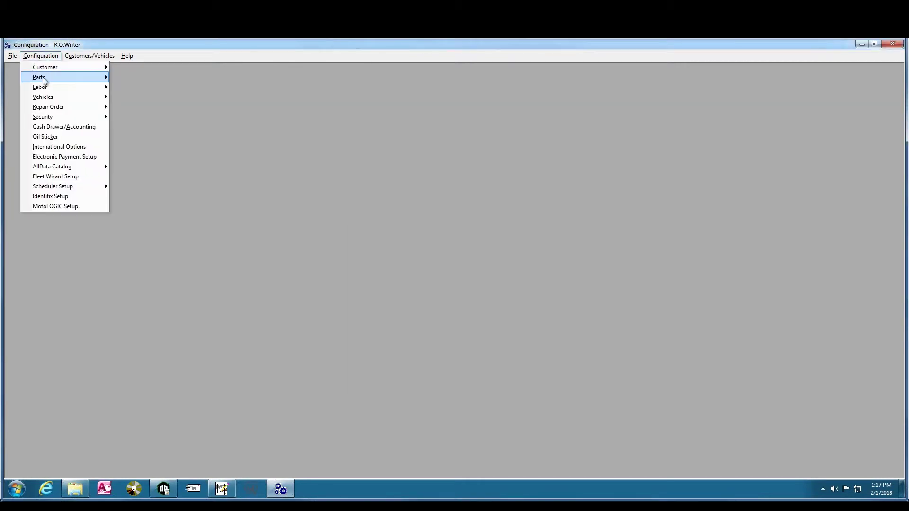
mouse_move(57, 97)
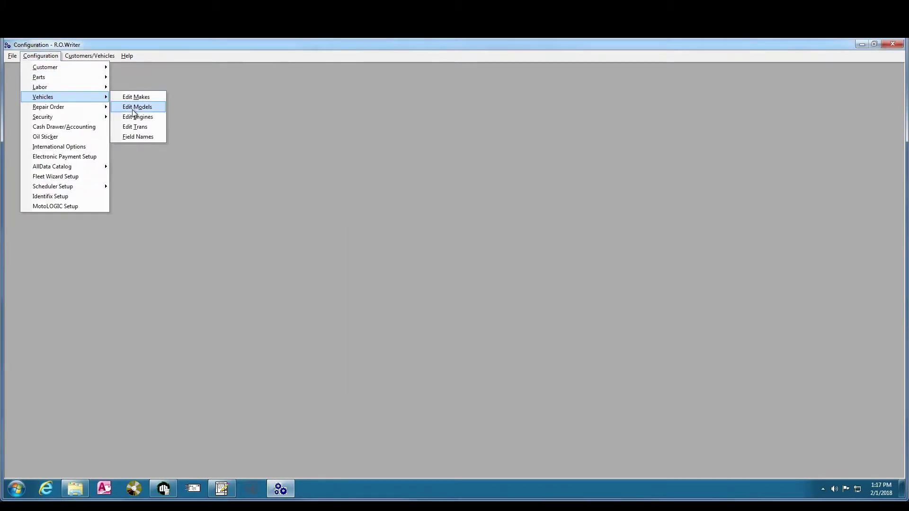
left_click(134, 109)
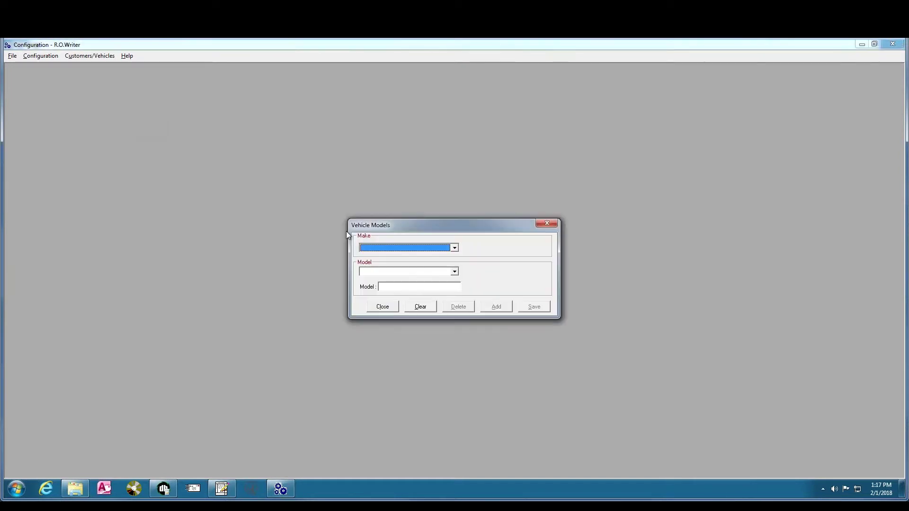
Save 'test model' as a new model under the test make and close the setup
left_click(455, 248)
left_click(427, 257)
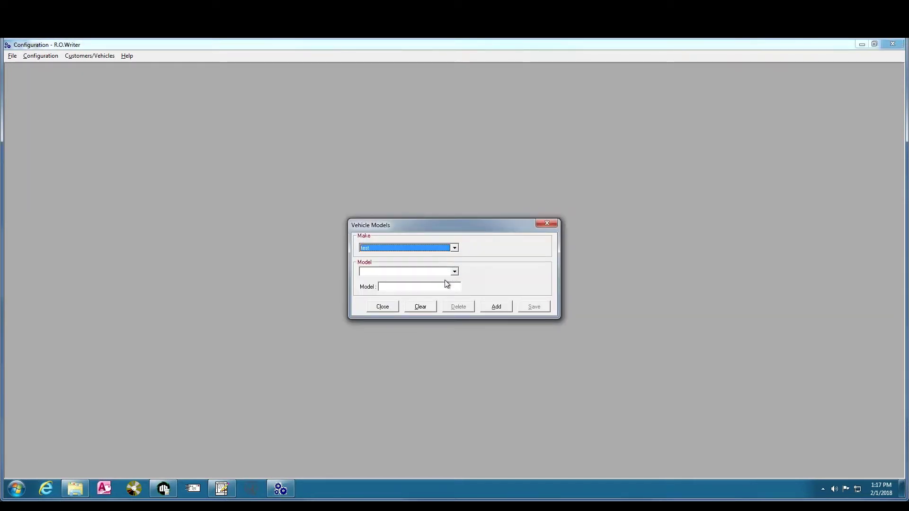
left_click(496, 306)
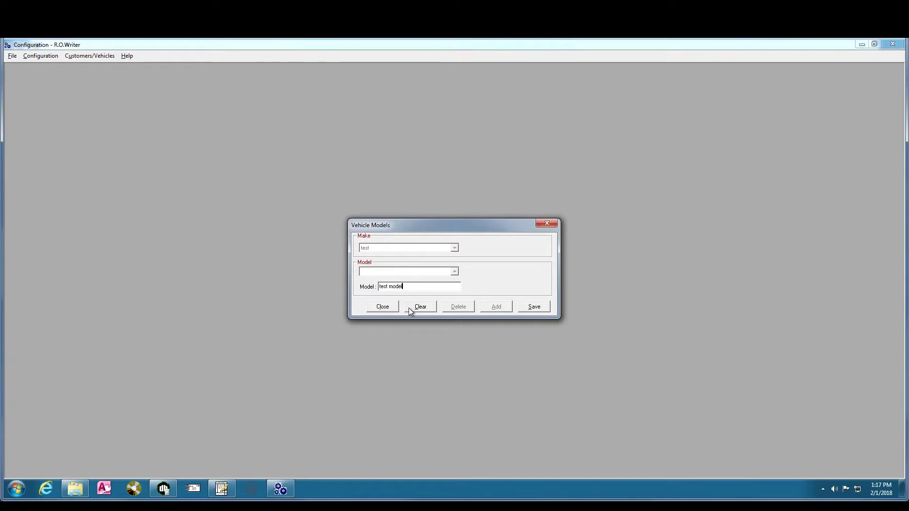
left_click(528, 308)
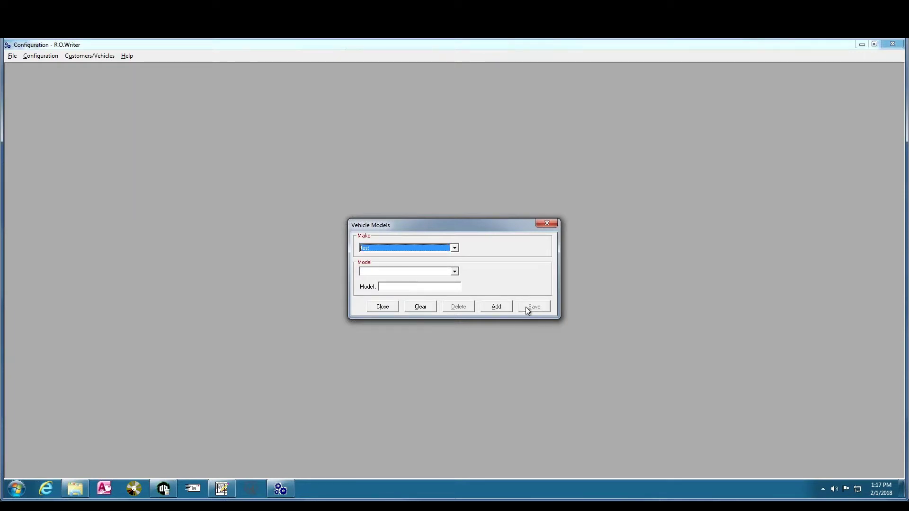
left_click(556, 226)
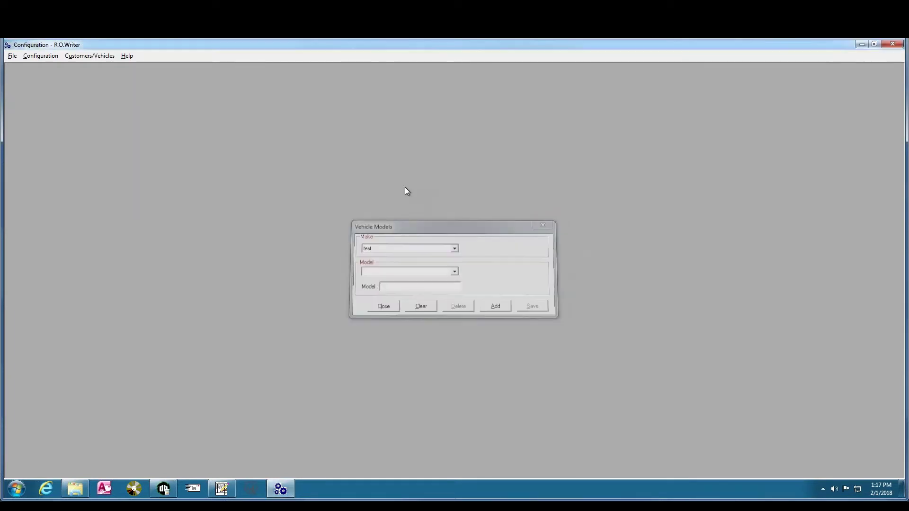
left_click(40, 57)
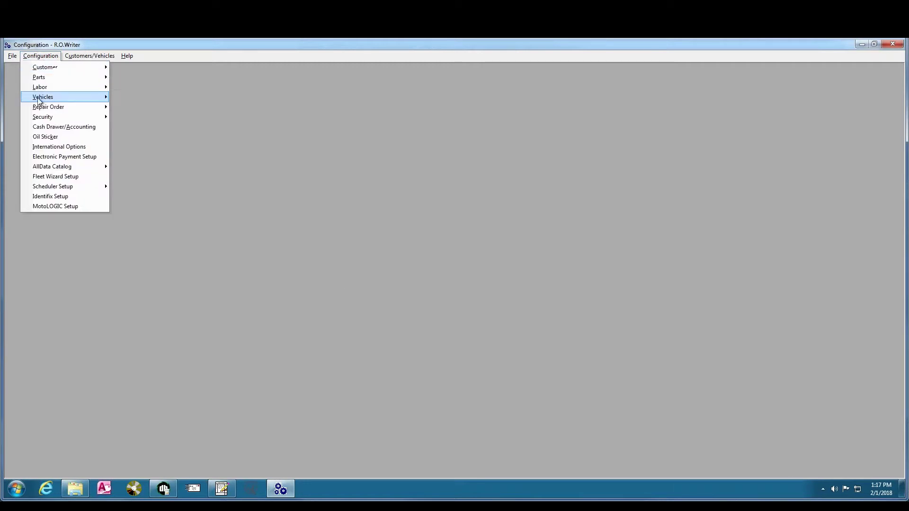
In Edit Engines, choose the test make and save a new engine entry reading 2.5L
mouse_move(38, 97)
left_click(138, 117)
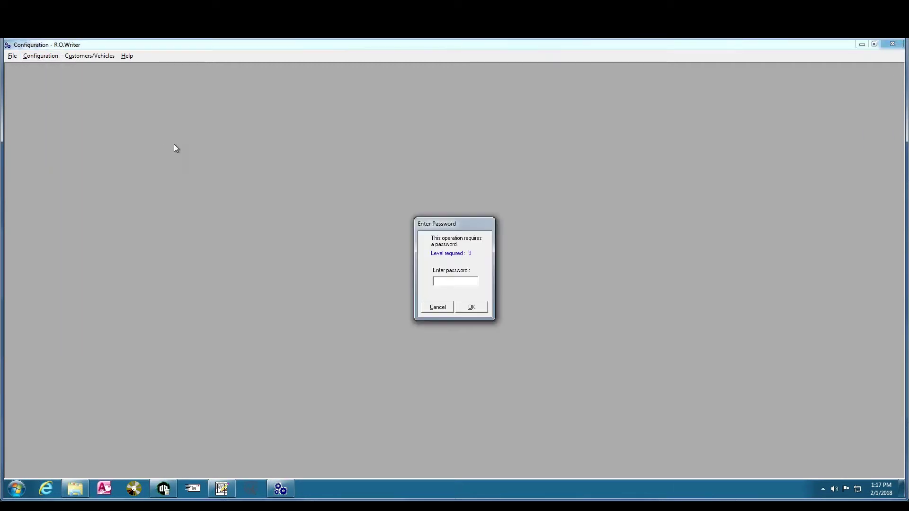
key("Return")
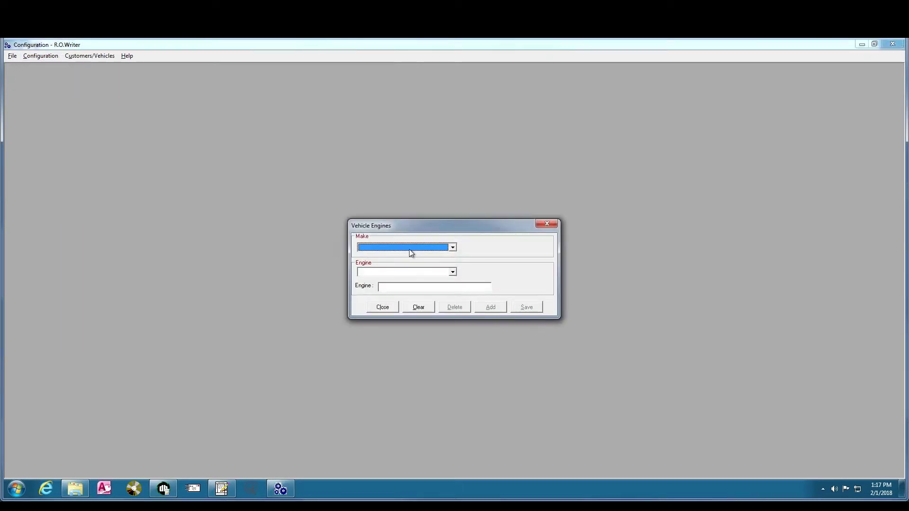
left_click(453, 248)
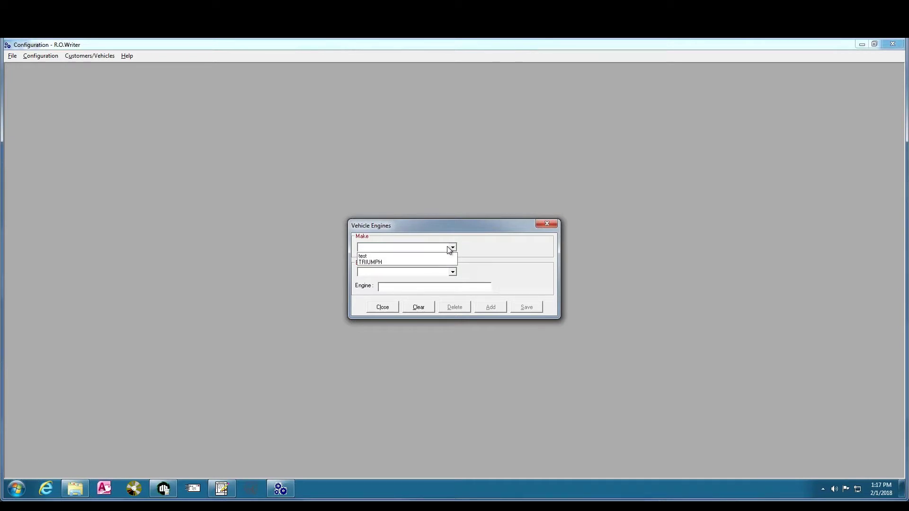
left_click(413, 254)
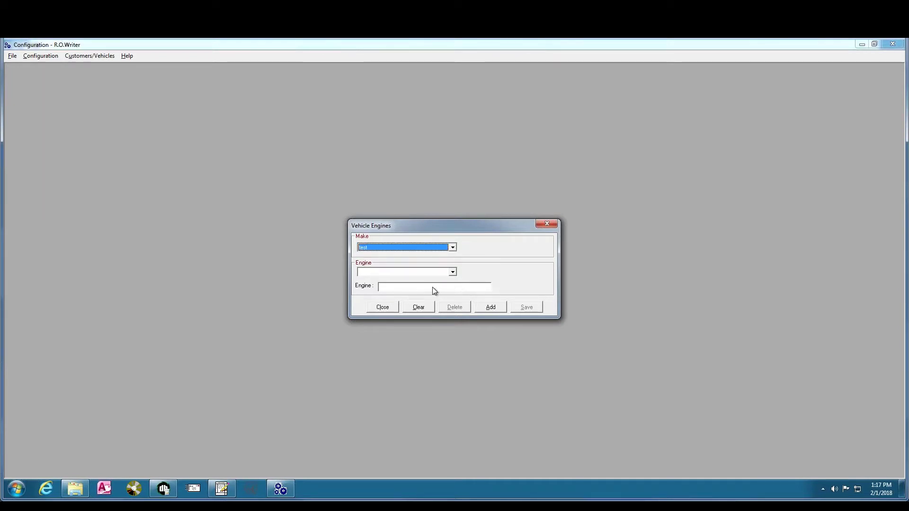
left_click(482, 307)
type("2.5L")
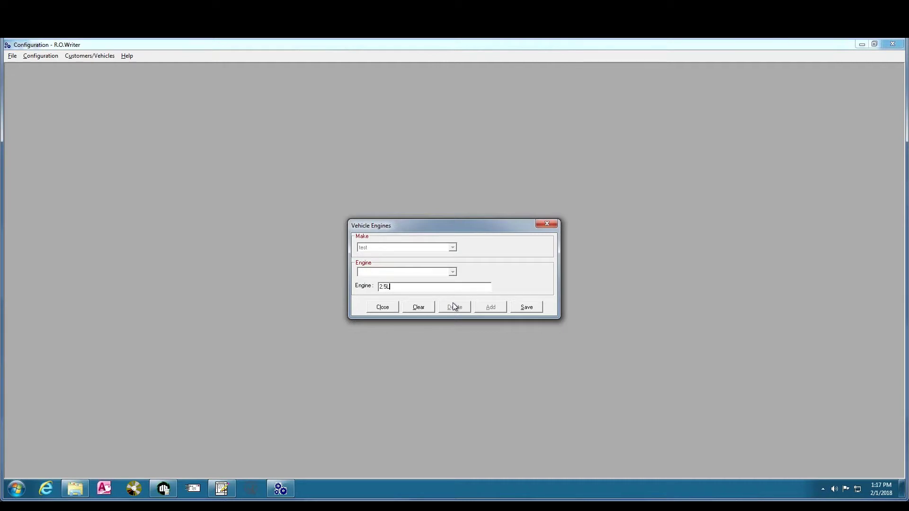
left_click(525, 308)
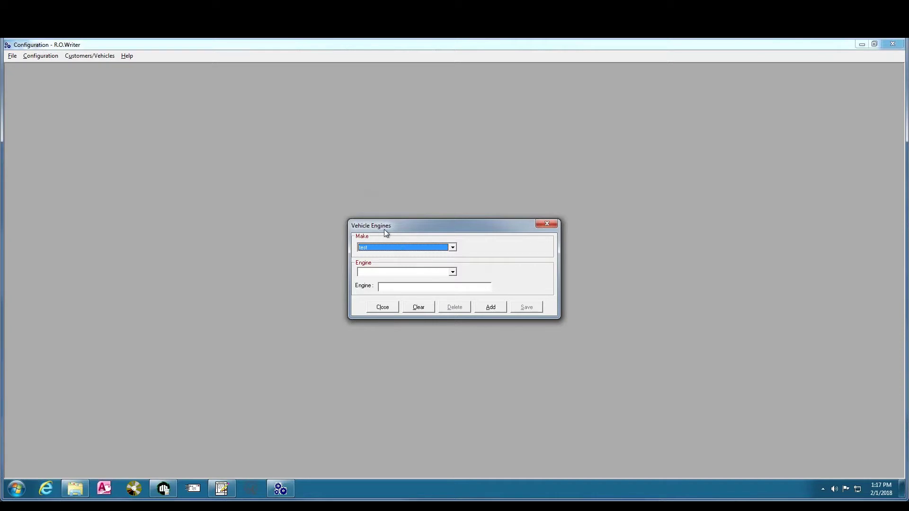
Close Vehicle Engines and open the Vehicle Trans setup, confirming the password
left_click(546, 226)
left_click(38, 56)
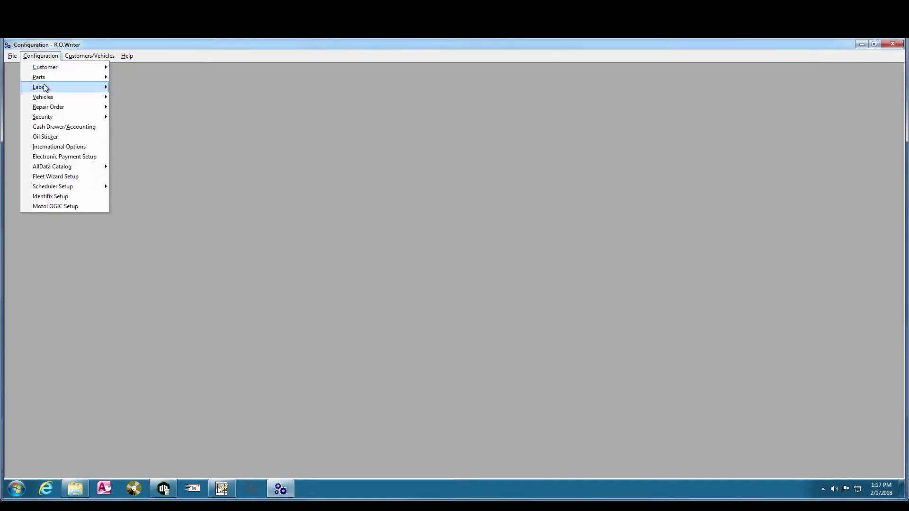
mouse_move(72, 97)
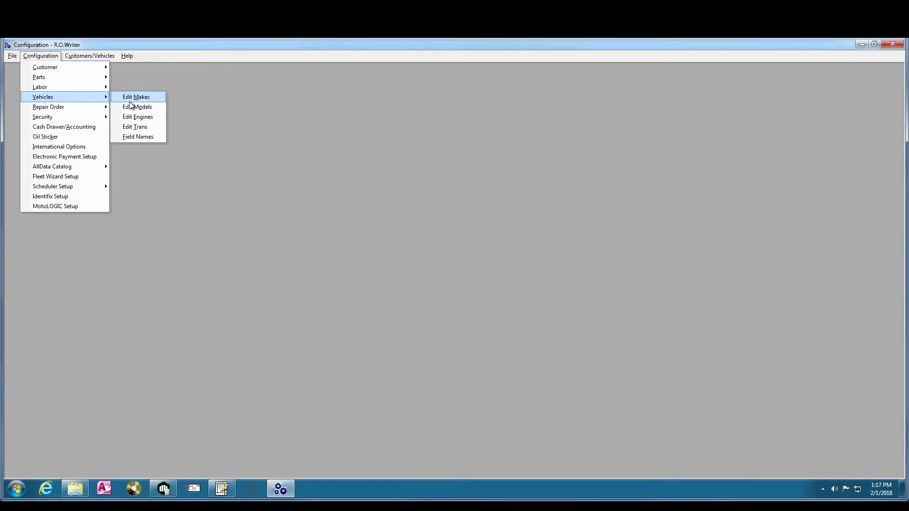
left_click(139, 127)
key("Return")
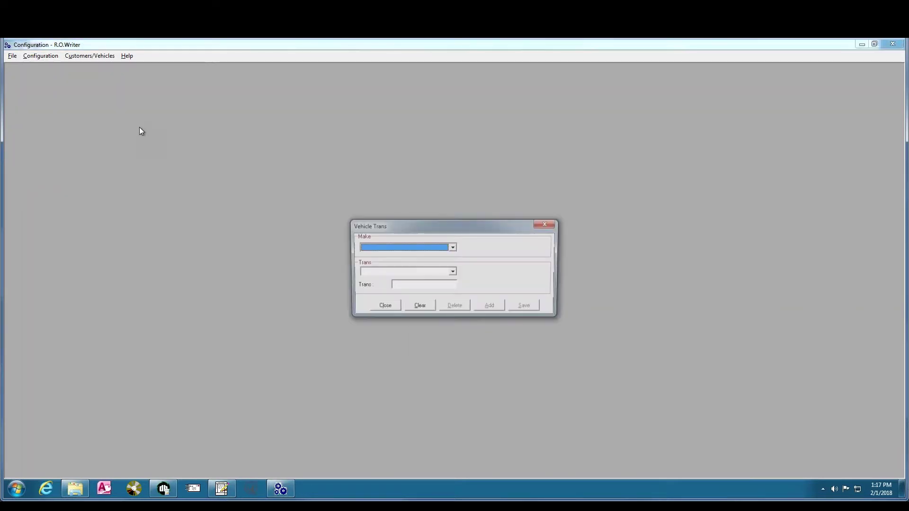
Save an 'automatic' transmission for the test make, then close the transmission setup
left_click(451, 248)
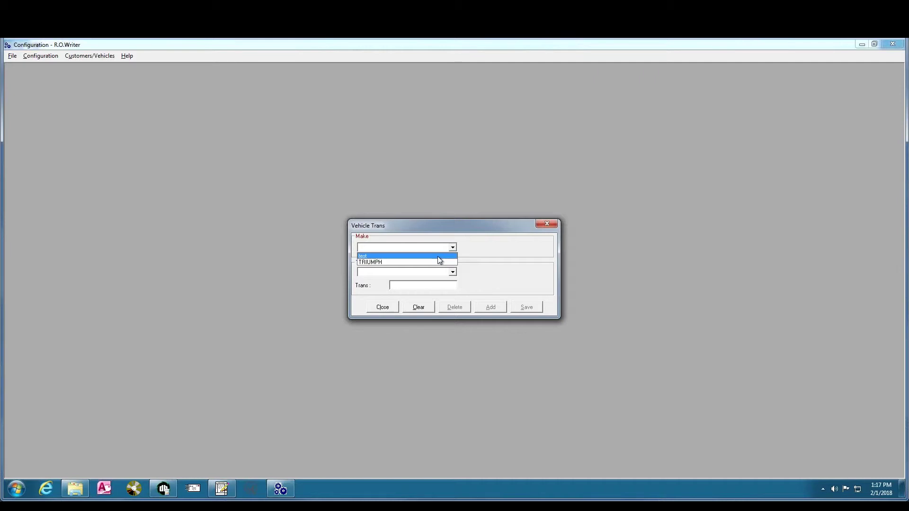
left_click(437, 256)
left_click(498, 310)
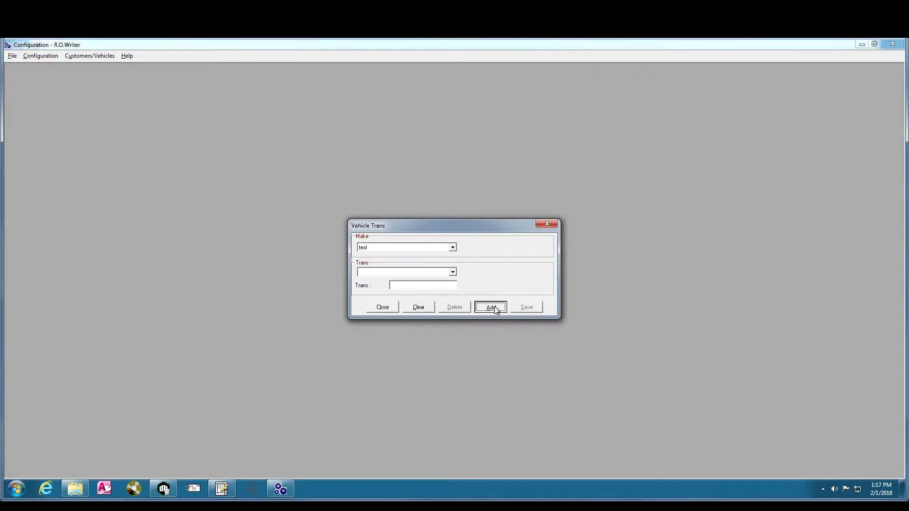
type("automatic")
left_click(530, 310)
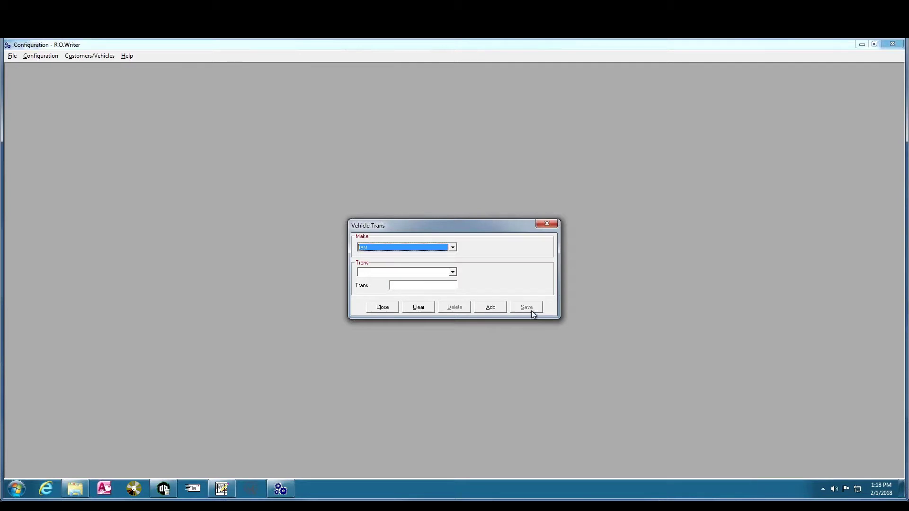
left_click(543, 223)
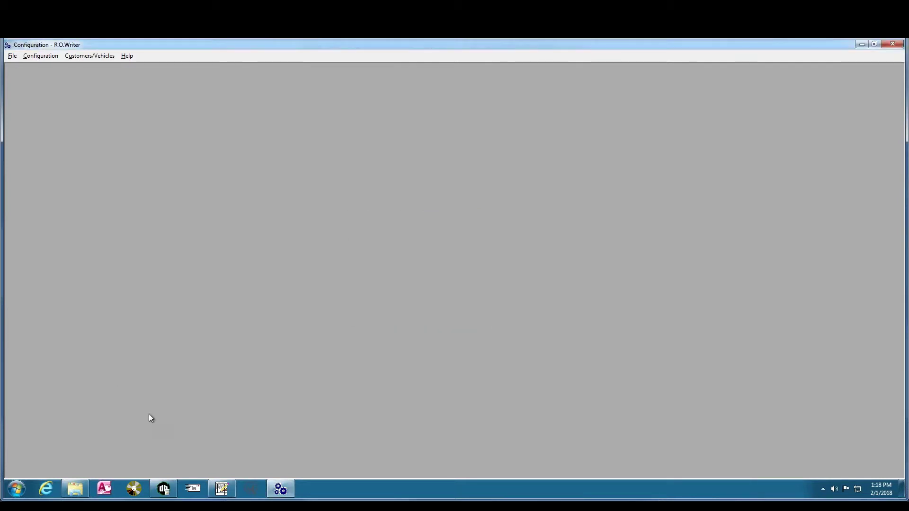
Pick *TEST, *TEST MODEL, *2.5L and *AUTOMATIC as the vehicle's make, model, engine and transmission
left_click(221, 488)
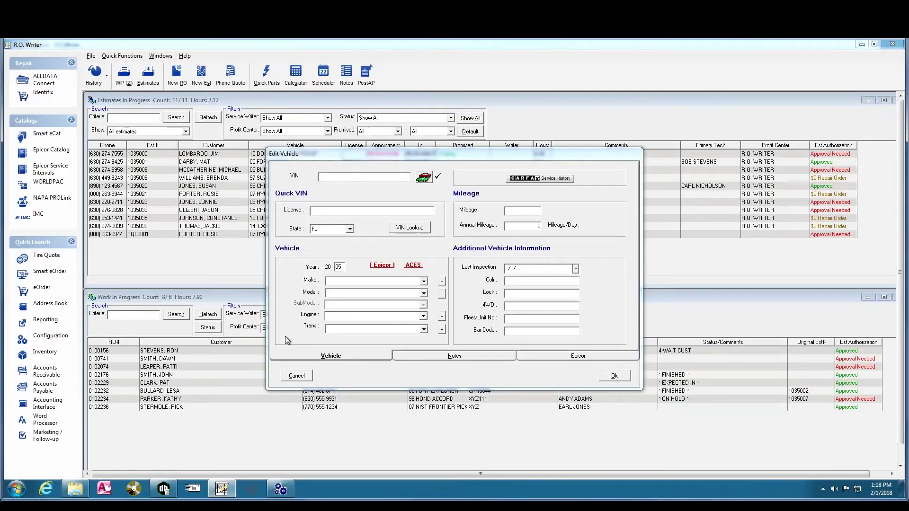
left_click(423, 282)
left_click_drag(425, 317, 429, 334)
left_click(355, 327)
left_click(424, 294)
left_click(376, 299)
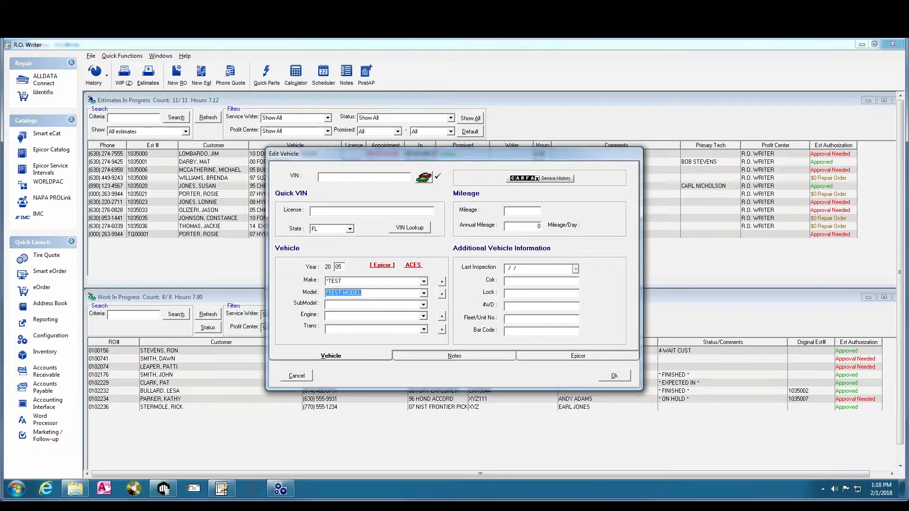
left_click(423, 317)
left_click(404, 325)
left_click(425, 330)
left_click(390, 337)
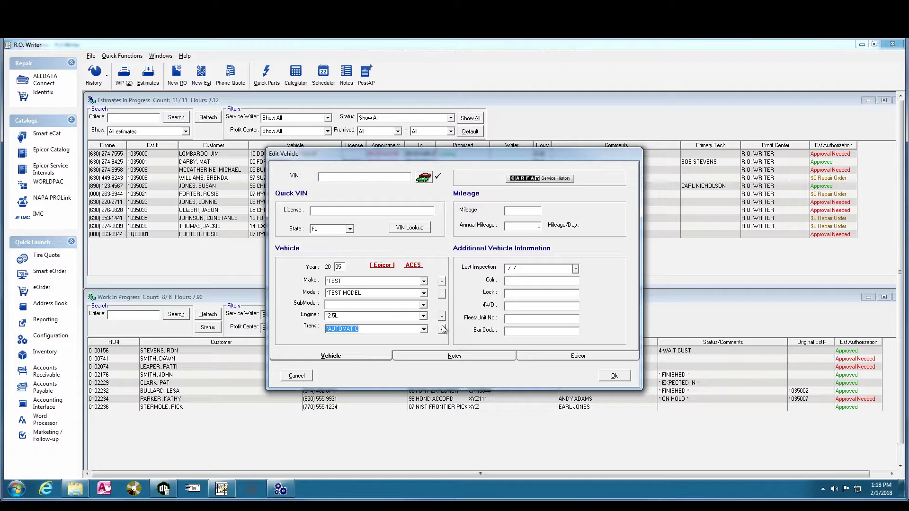
left_click(442, 281)
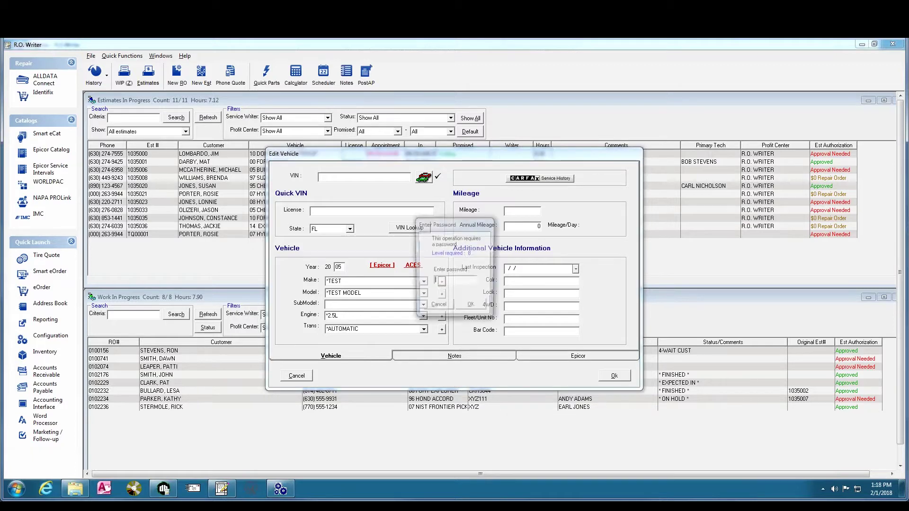
Close Vehicle Makes without adding, accept the vehicle details with Ok, and close the new estimate window
key("Return")
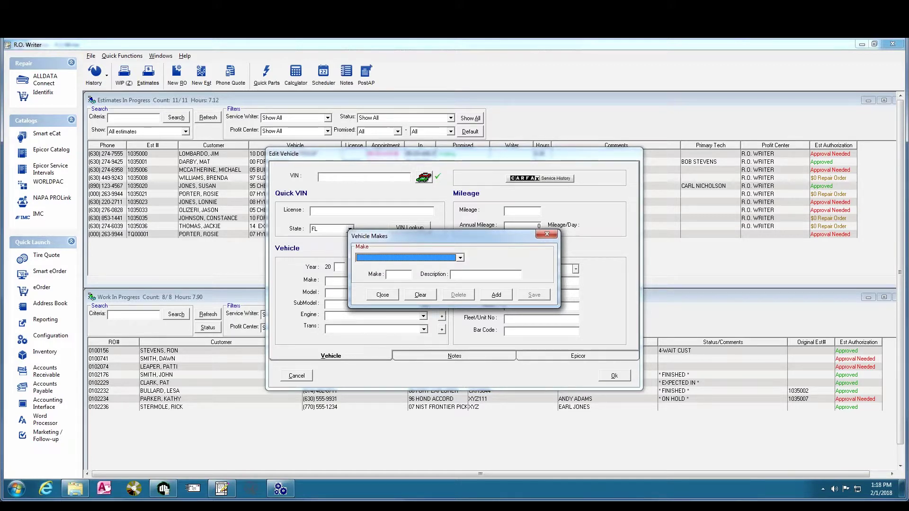
left_click(377, 295)
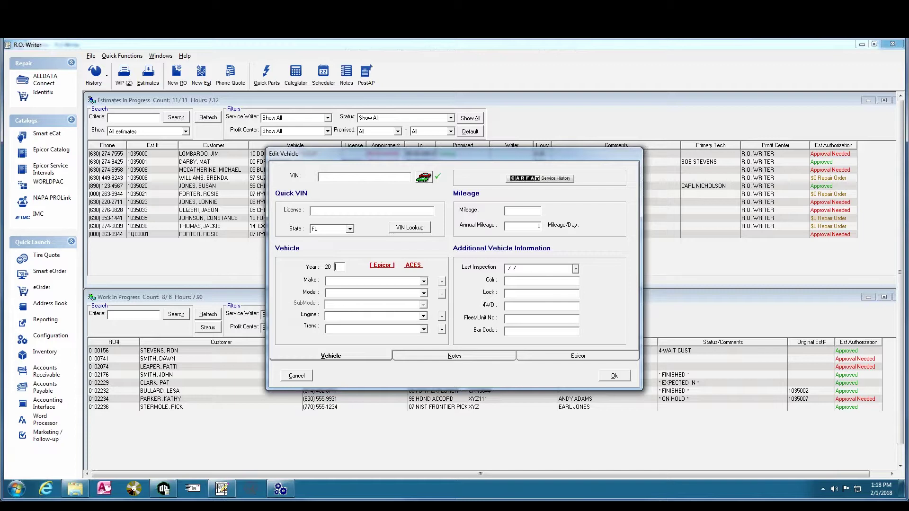
left_click(614, 376)
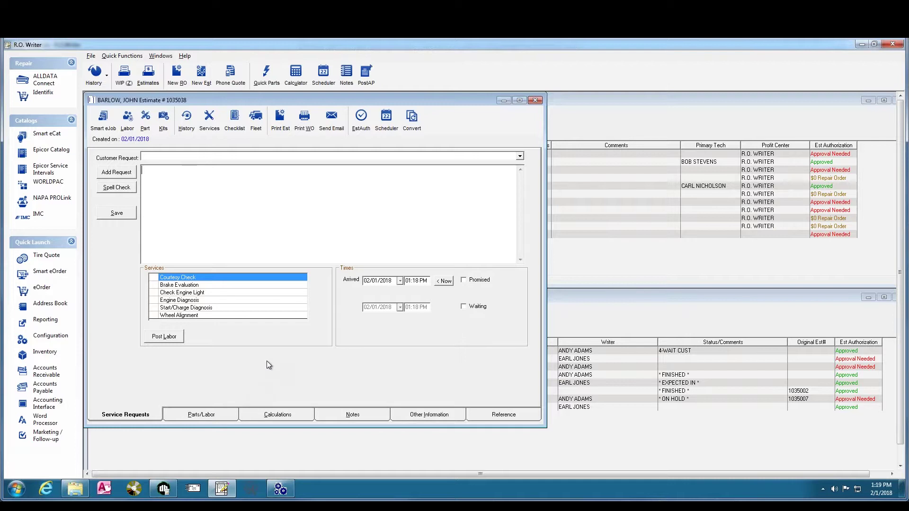
left_click(536, 100)
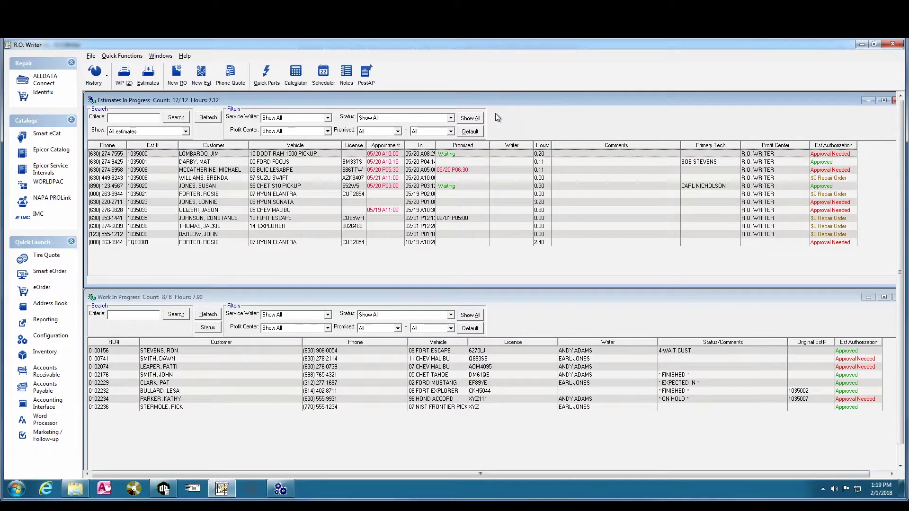
From the Configuration window, open Repair Order > Required Entries, confirming the password
left_click(280, 490)
left_click(39, 56)
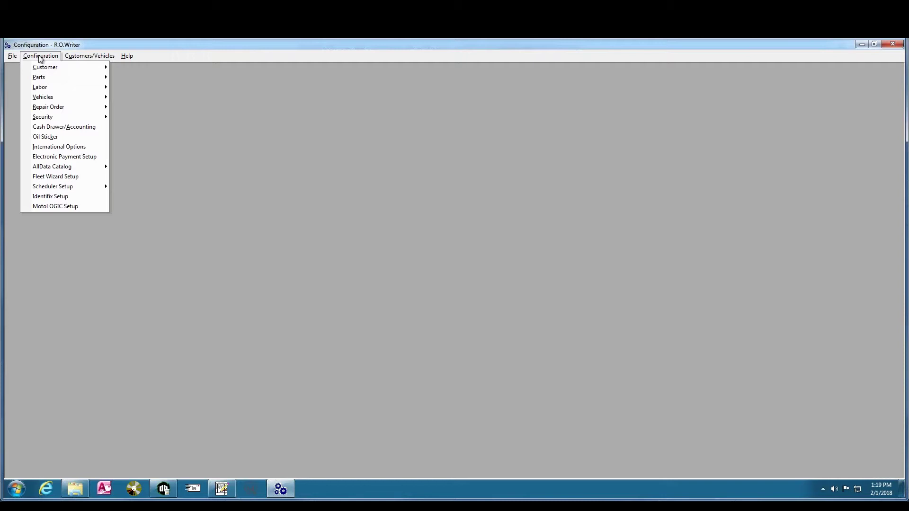
mouse_move(52, 108)
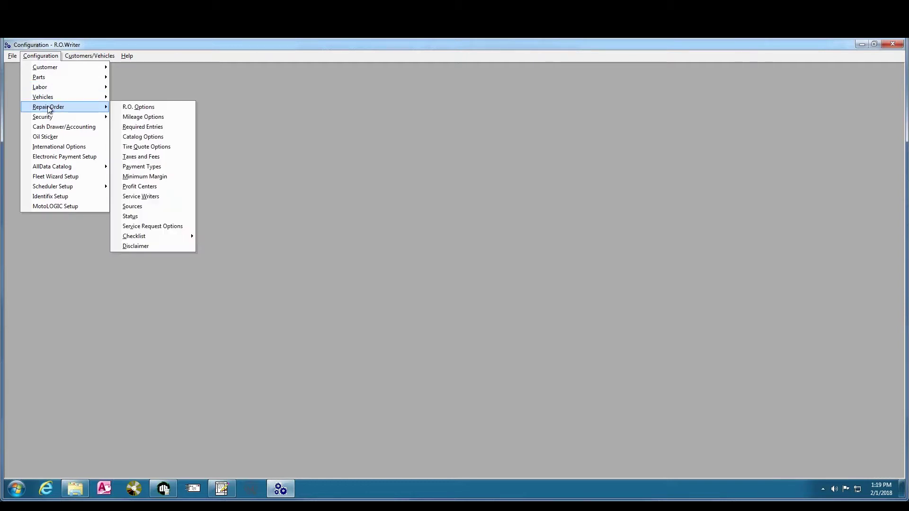
left_click(152, 128)
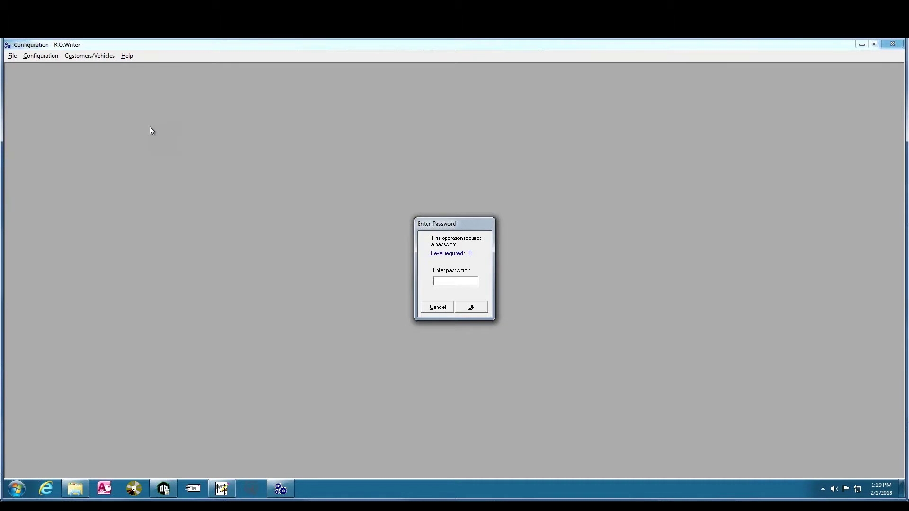
key("Return")
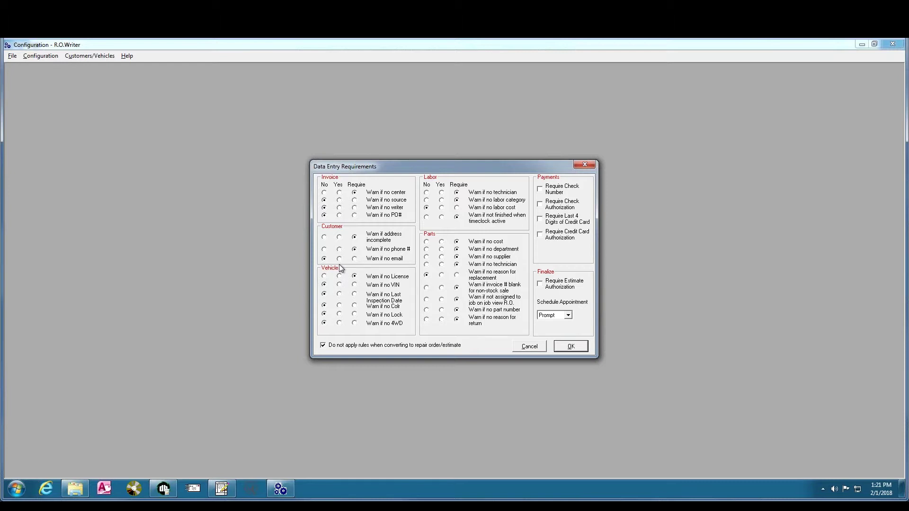
Close the Data Entry Requirements dialog unchanged, then reopen the Configuration menu
left_click(586, 165)
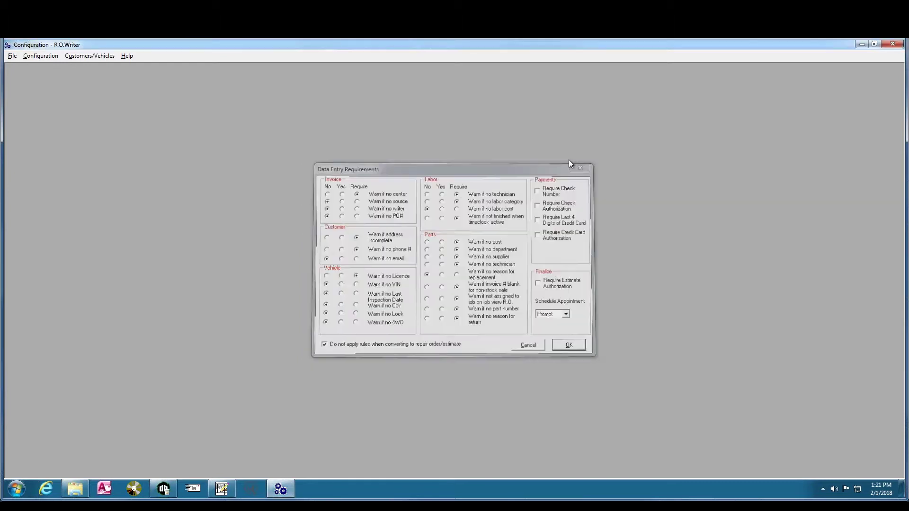
left_click(44, 57)
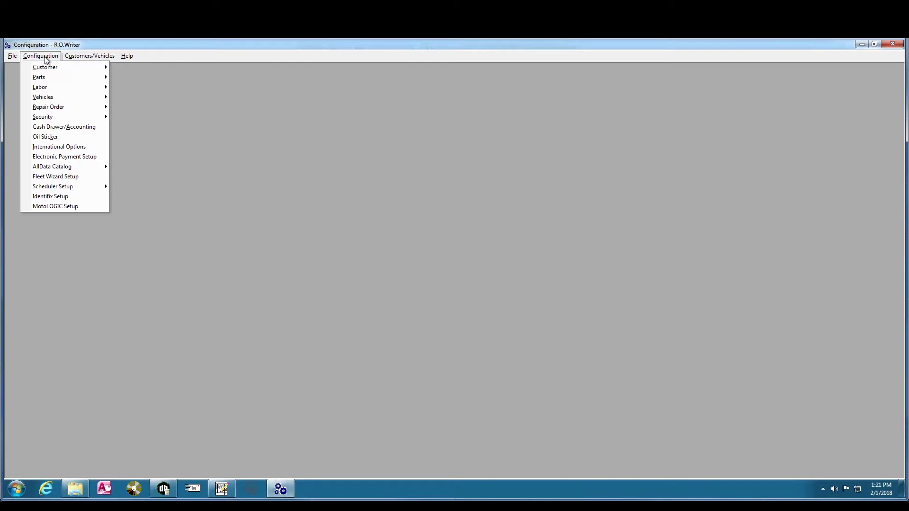
mouse_move(50, 108)
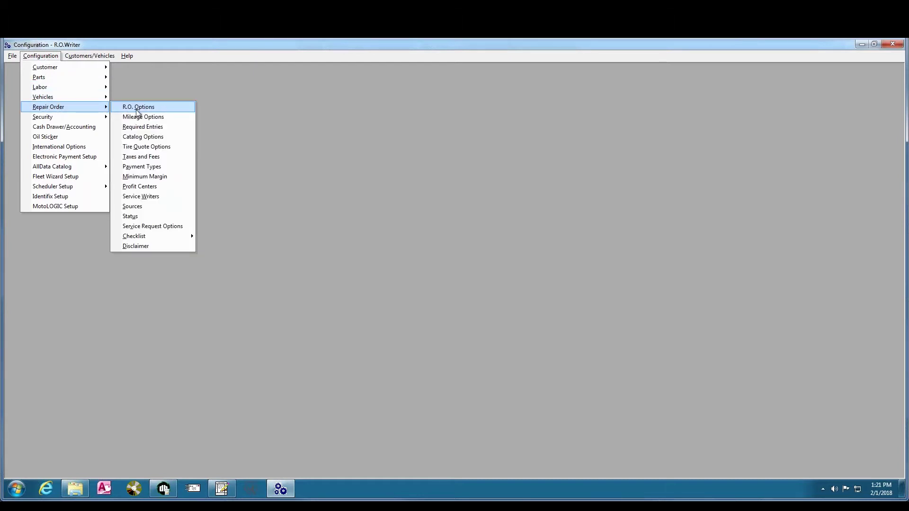
left_click(164, 108)
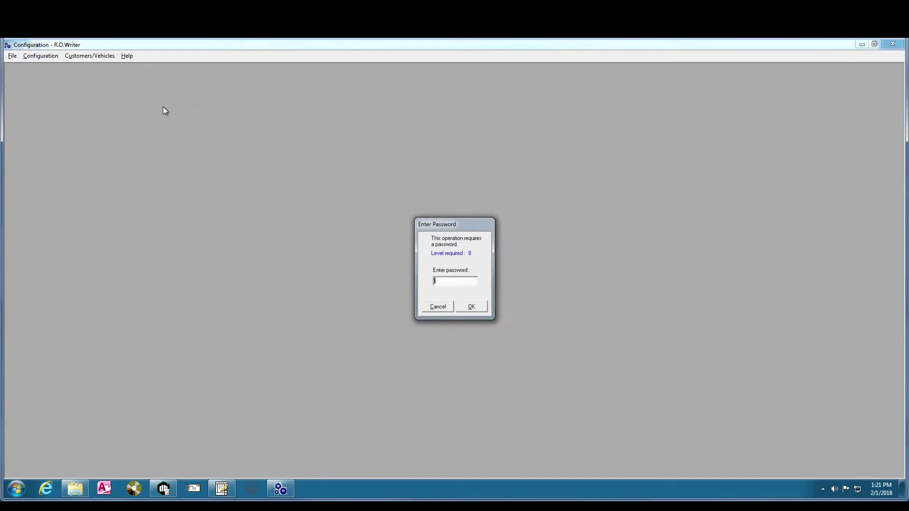
key("Return")
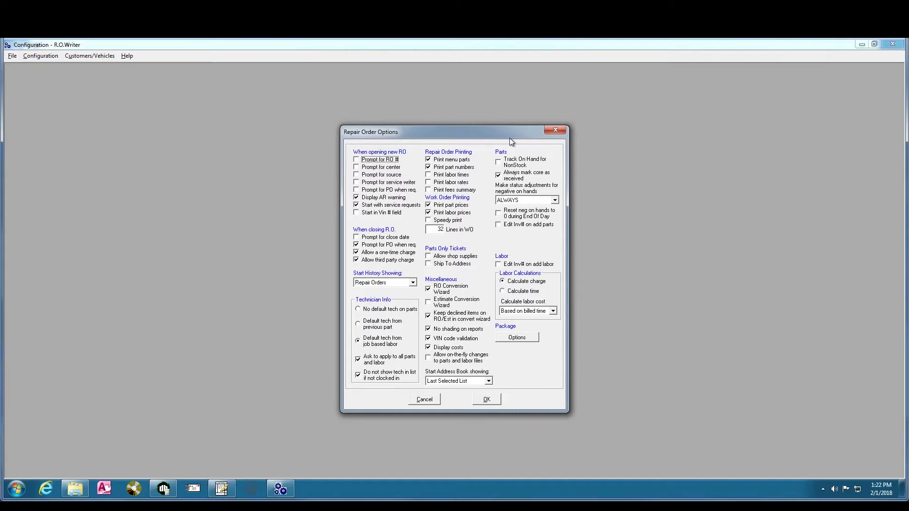
left_click(554, 130)
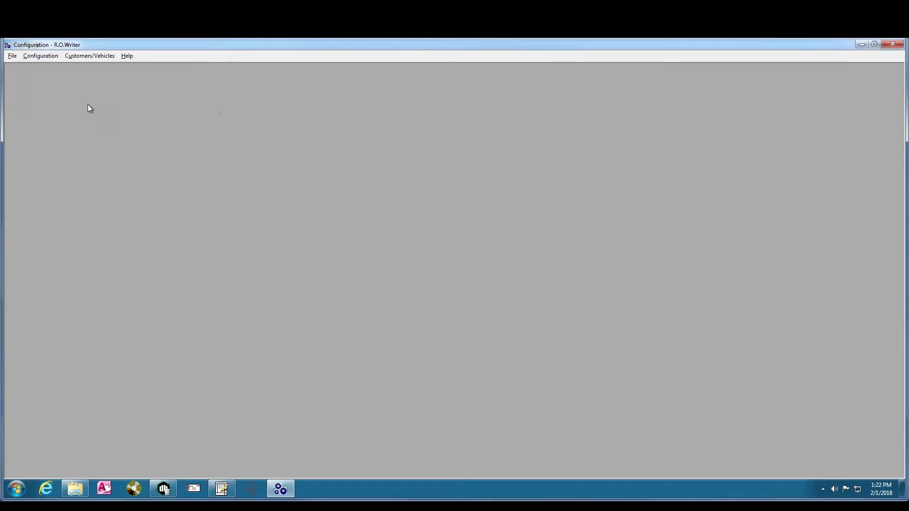
Open Repair Order Mileage Options past the password prompt and select Use Mileage in/out
left_click(40, 56)
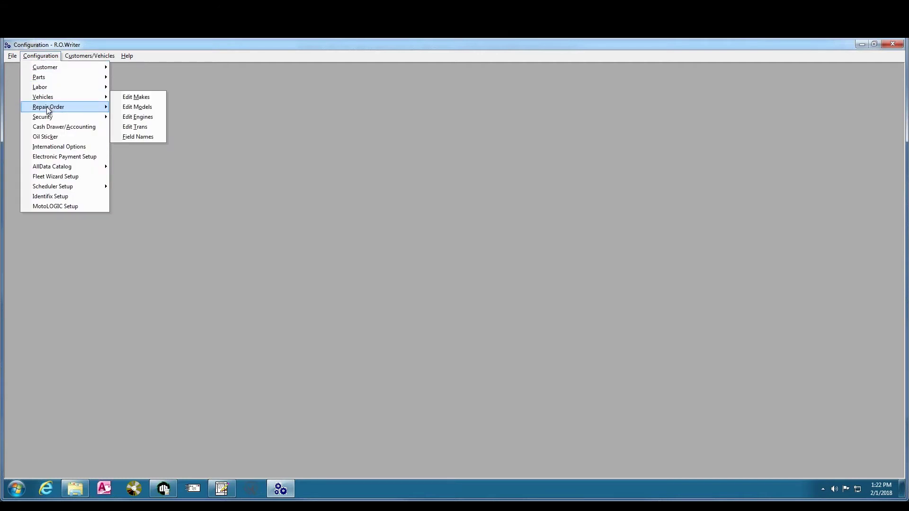
mouse_move(71, 110)
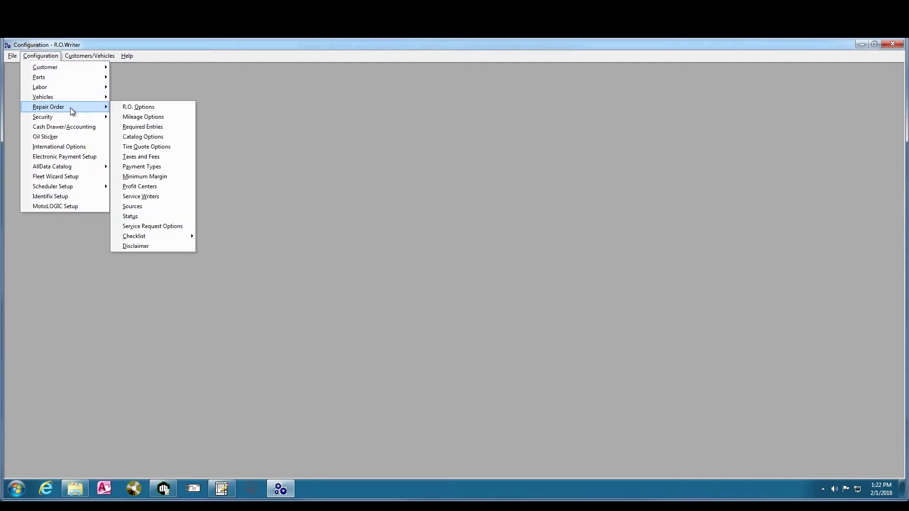
left_click(148, 119)
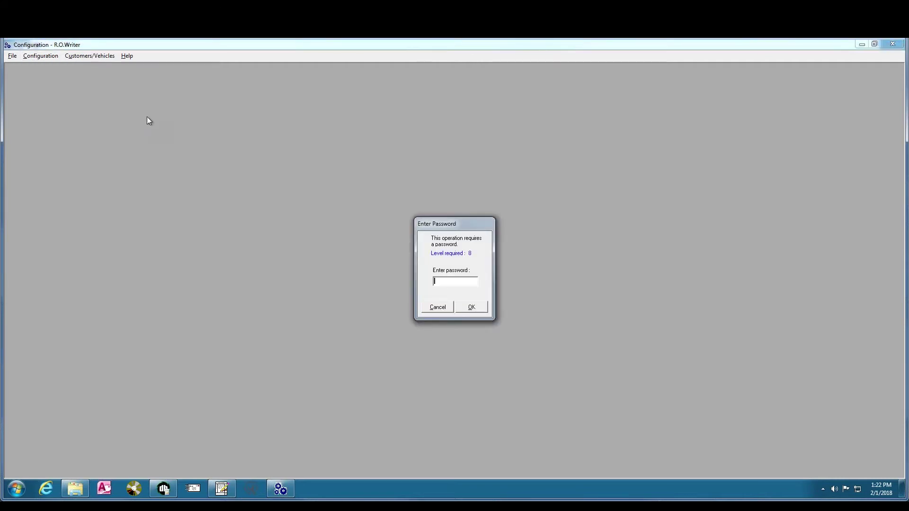
key("Return")
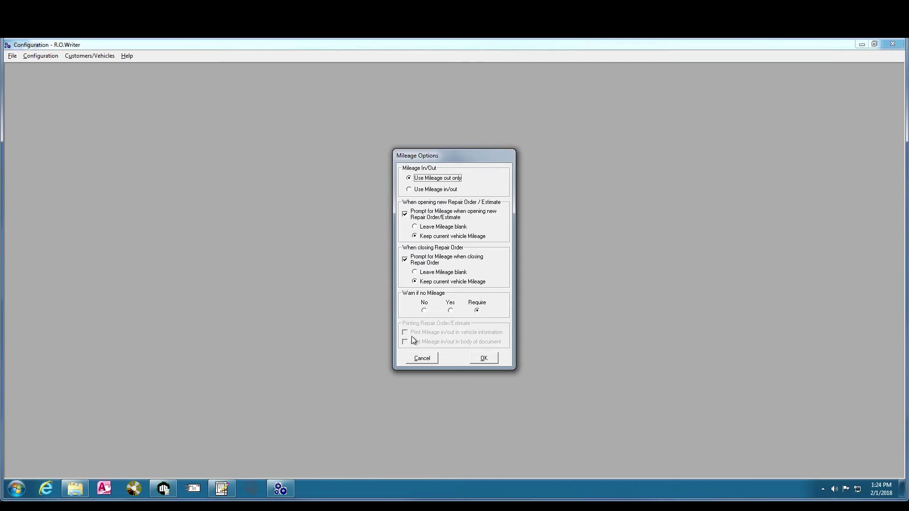
left_click(410, 190)
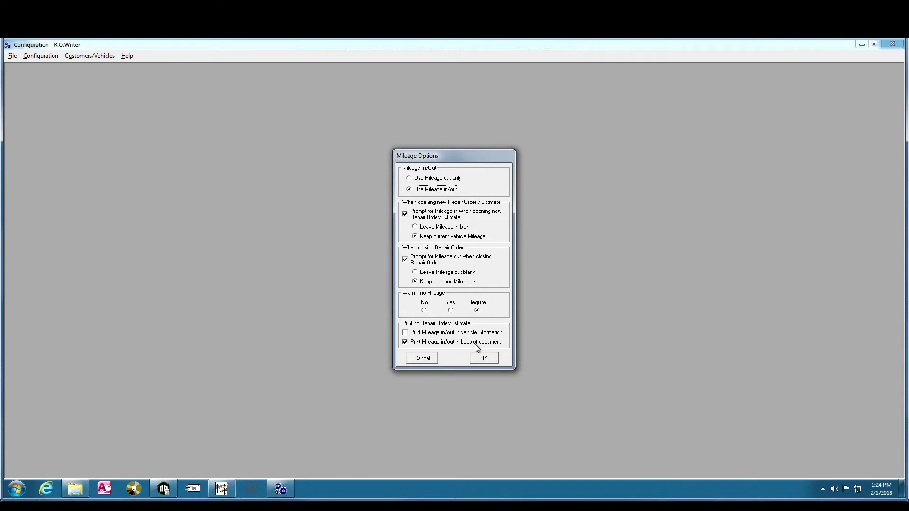
Cancel the Mileage Options dialog so no changes are saved
left_click(422, 359)
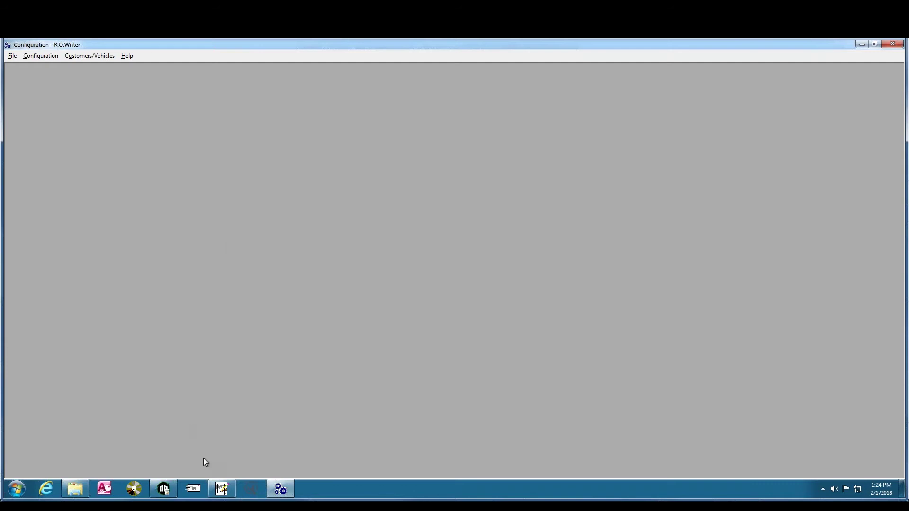
Return to the main window and reopen the customer's estimate from Estimates In Progress
left_click(222, 489)
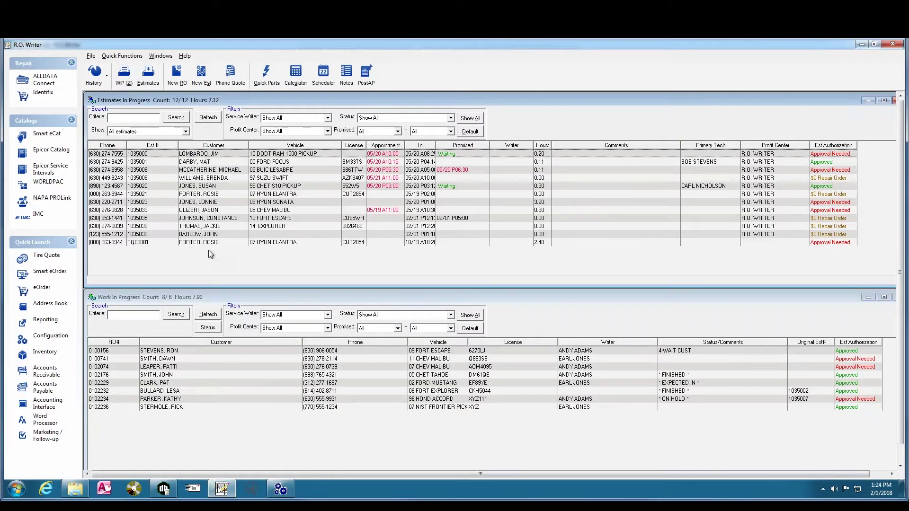
left_click(206, 234)
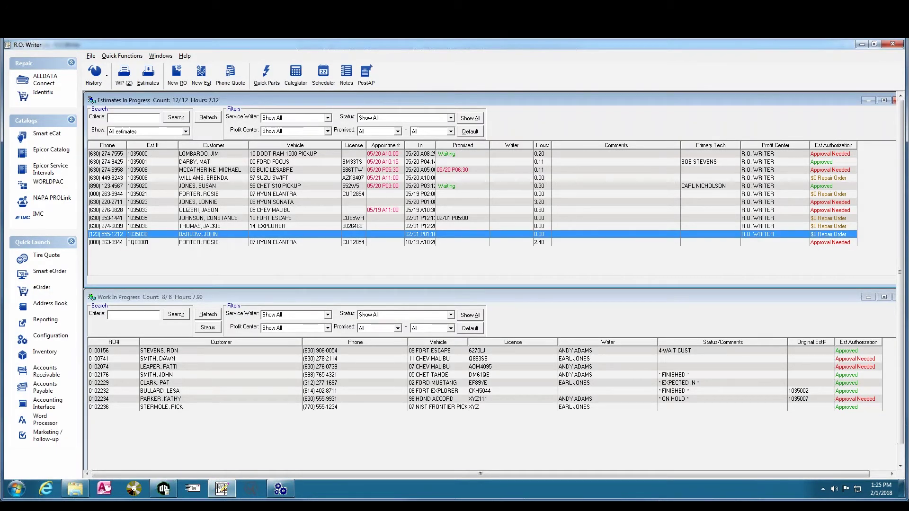
key("Return")
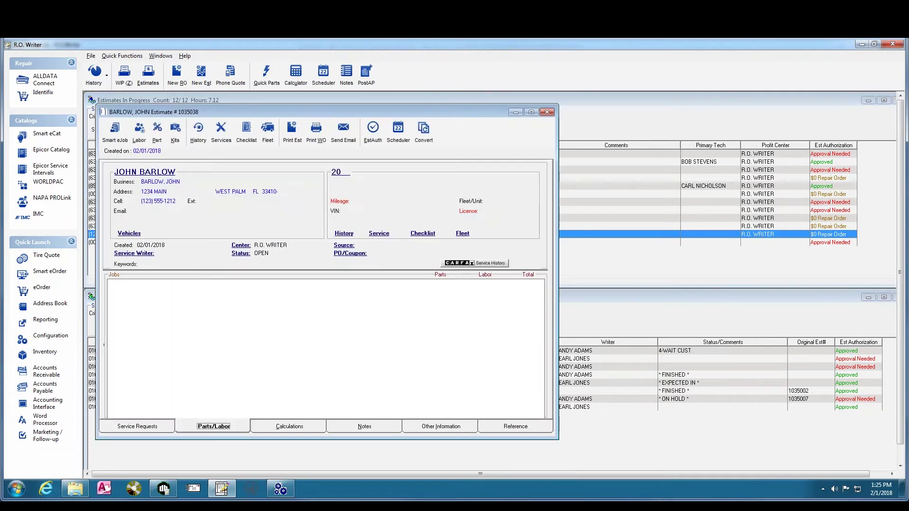
Show the estimate's Service Requests page, with arrival 02/01/2018, 01:18 PM
left_click(139, 428)
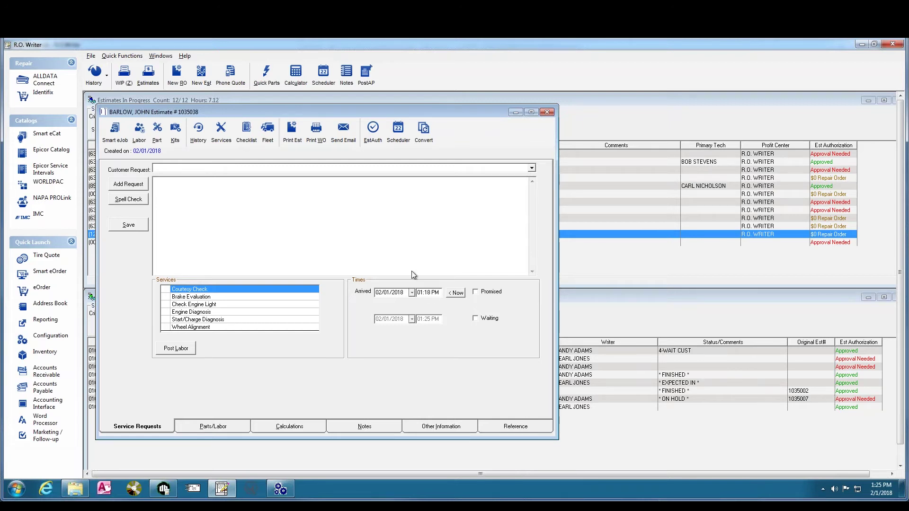
left_click(532, 168)
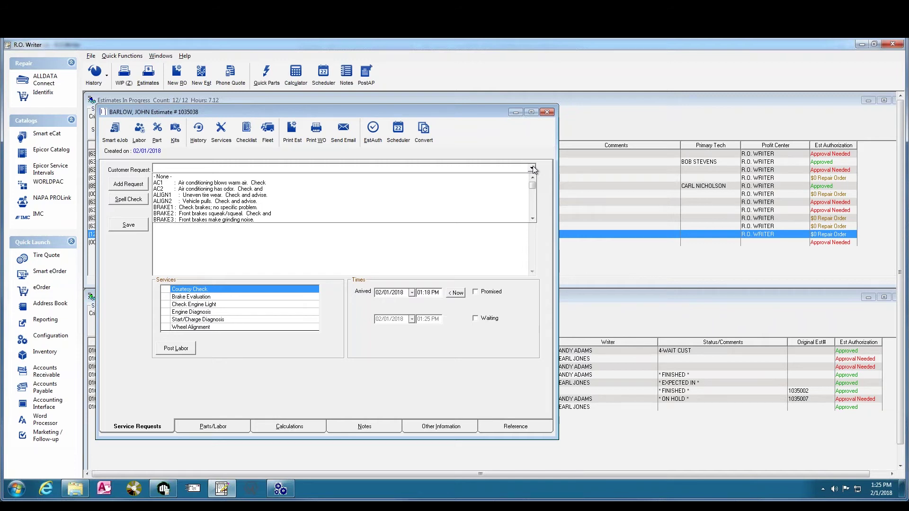
left_click(326, 378)
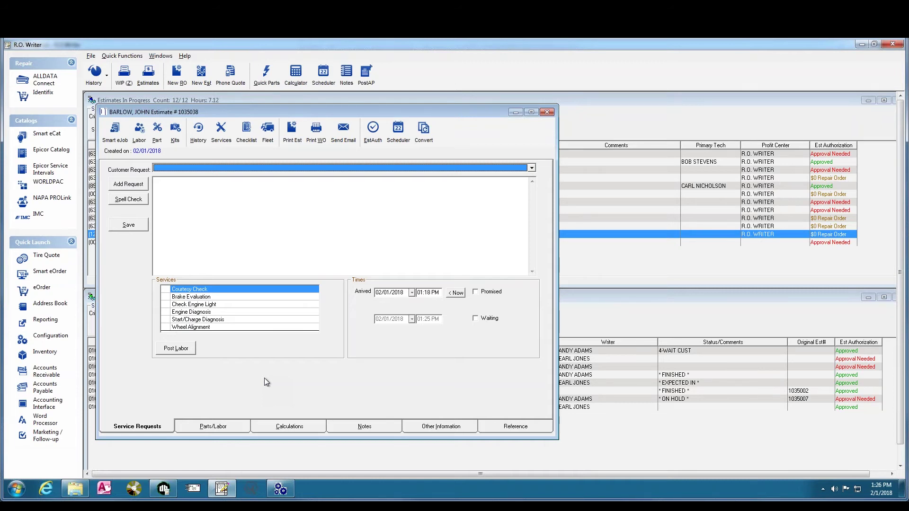
Post Brake Evaluation and Engine Diagnosis as labor jobs, then return to Configuration
left_click(167, 296)
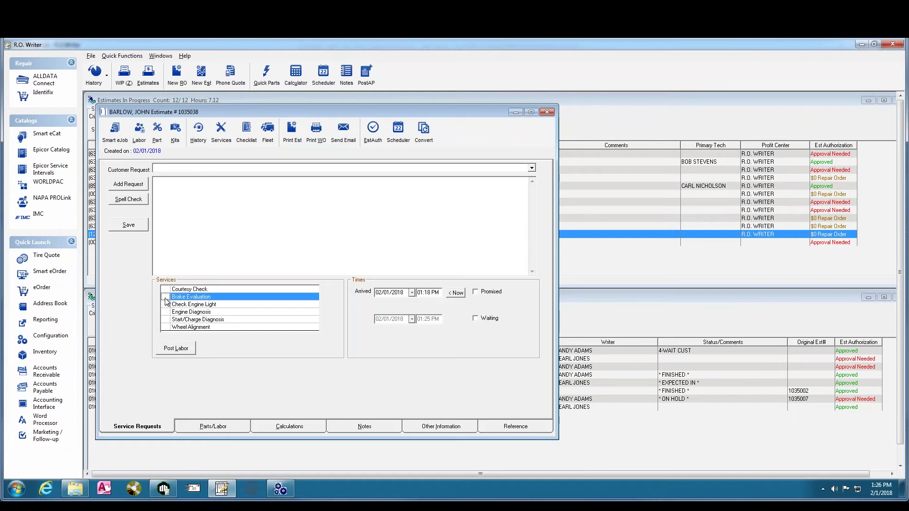
left_click(167, 313)
left_click(166, 312)
left_click(171, 350)
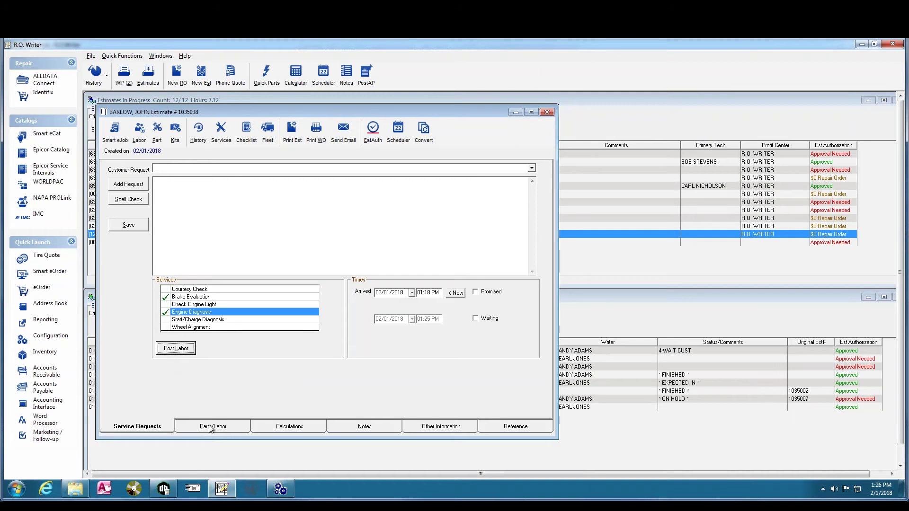
left_click(212, 427)
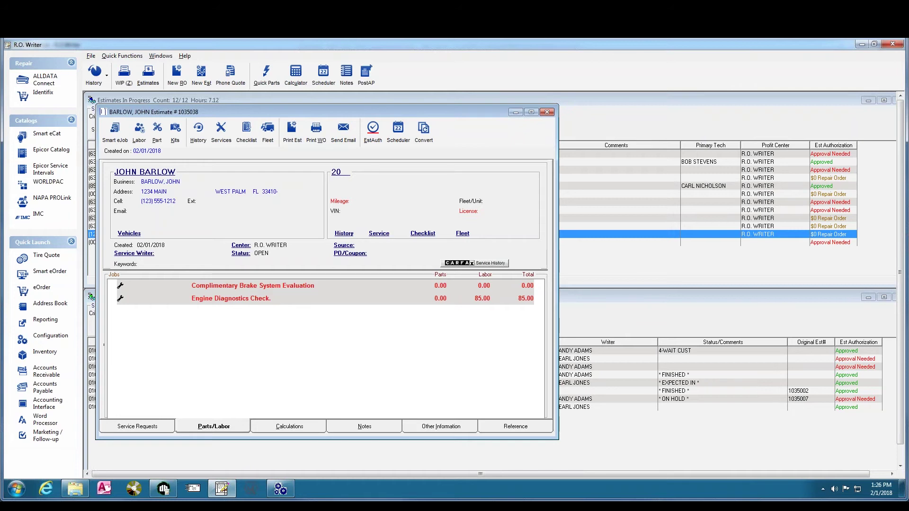
left_click(281, 488)
left_click(41, 57)
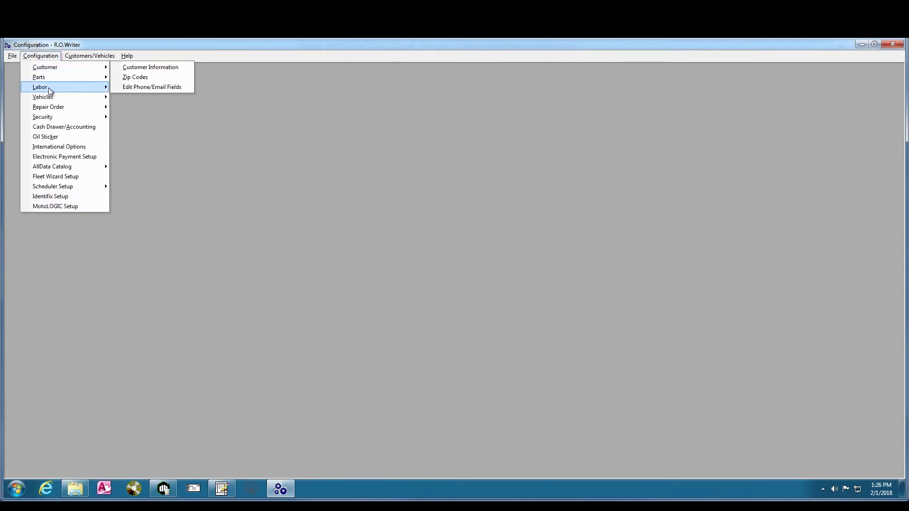
Open Repair Order Service Request Options, getting past the password prompt
mouse_move(67, 106)
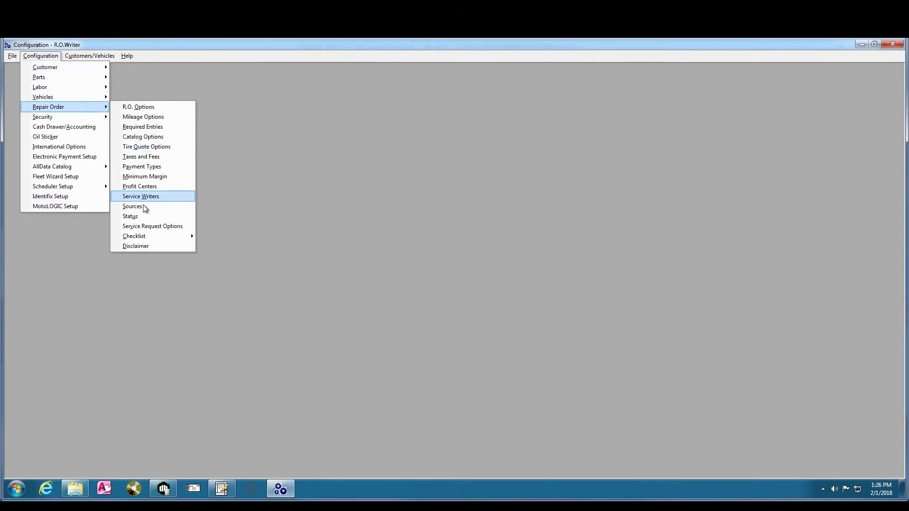
left_click(160, 227)
key("Escape")
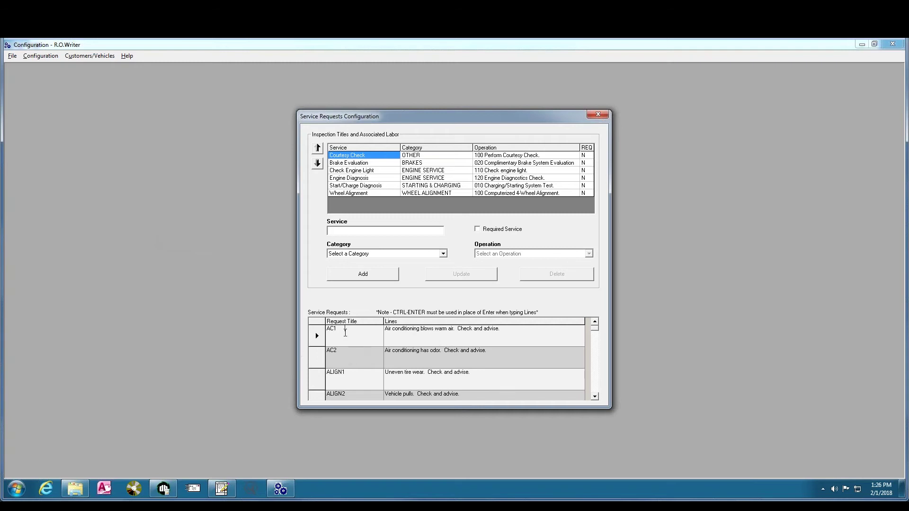
Select the whole AC2 request row in the Service Requests grid and delete it
left_click(428, 342)
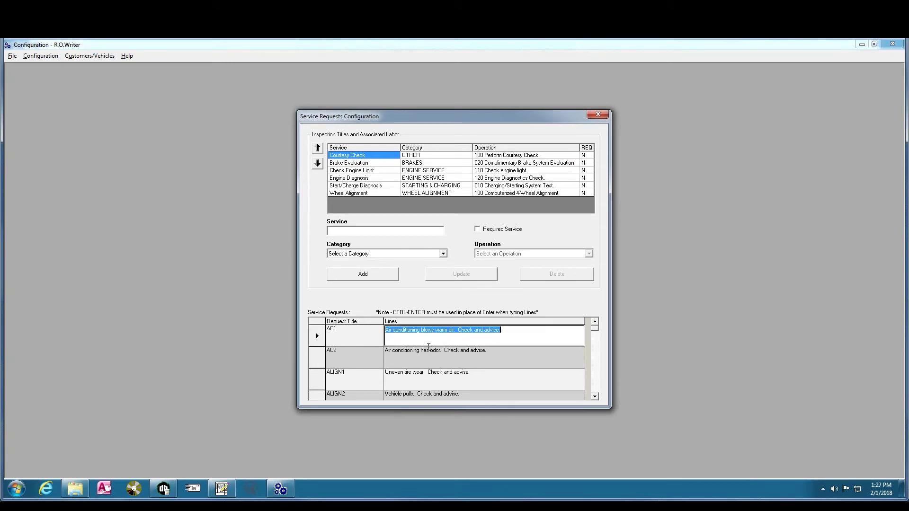
left_click(342, 354)
left_click(418, 355)
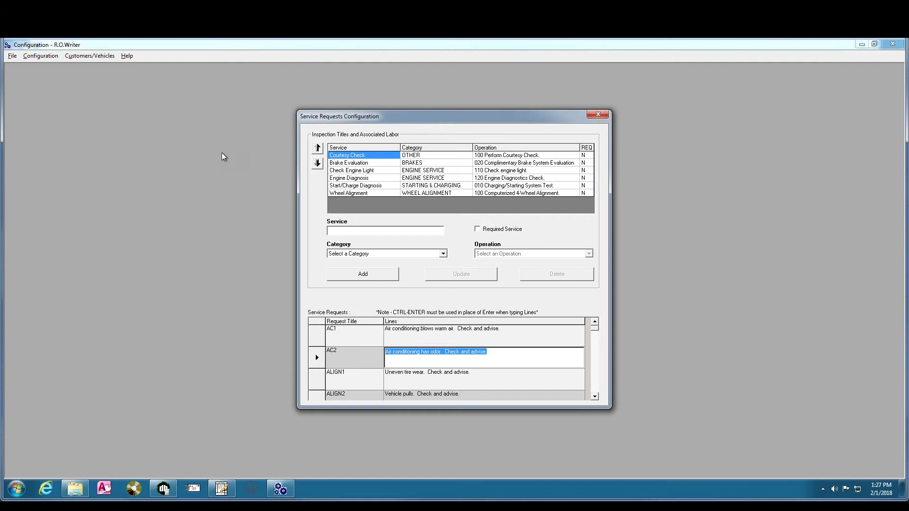
left_click(598, 398)
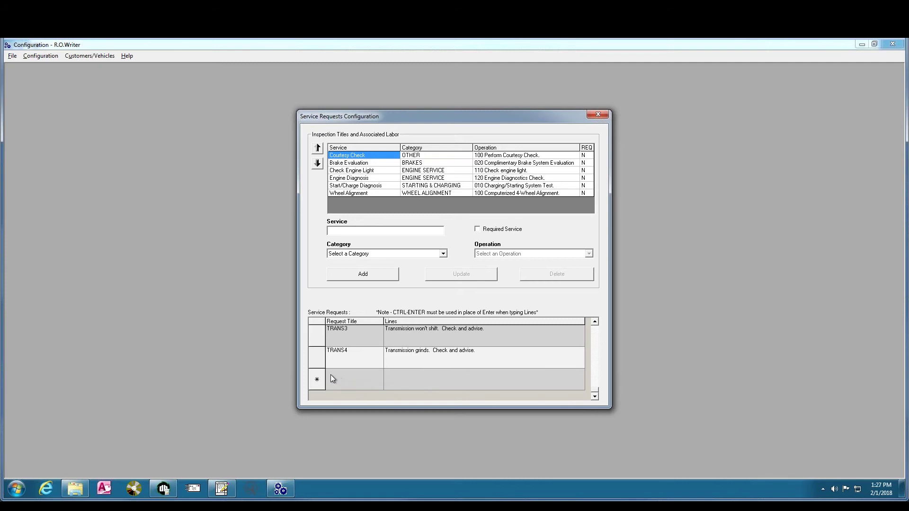
key("Tab")
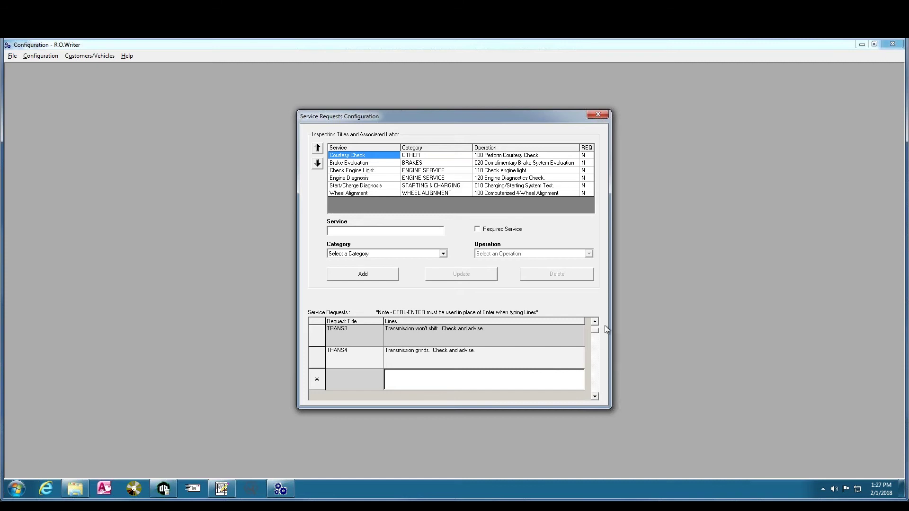
scroll(605, 325, "up", 10)
left_click(317, 358)
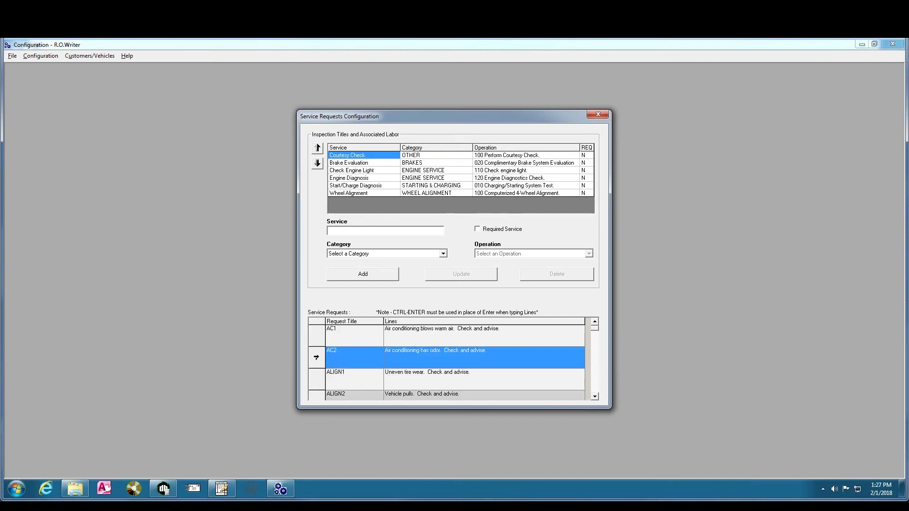
key("Delete")
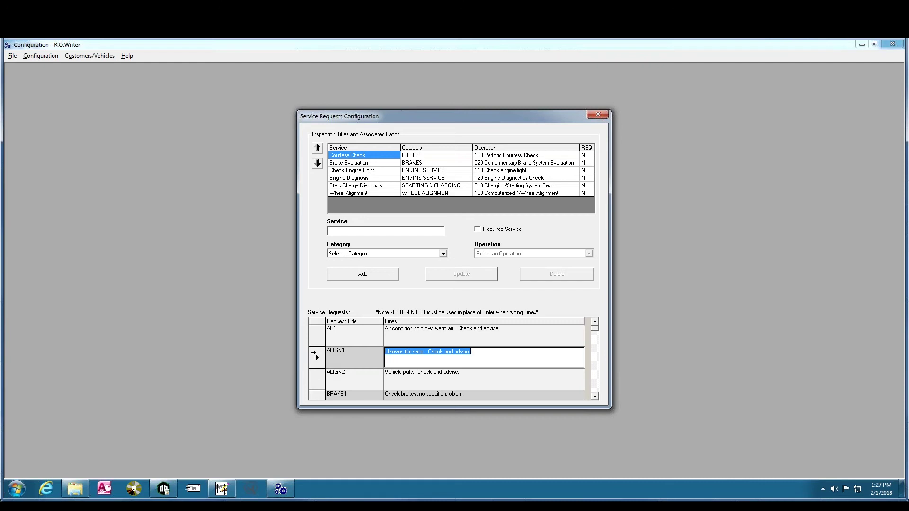
Try adding a service with empty fields and dismiss the missing-fields warning
left_click(315, 354)
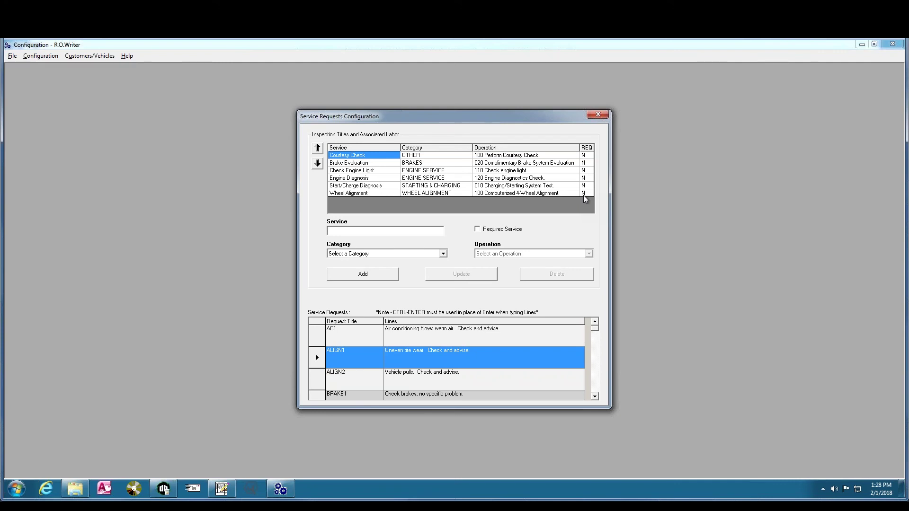
left_click(363, 274)
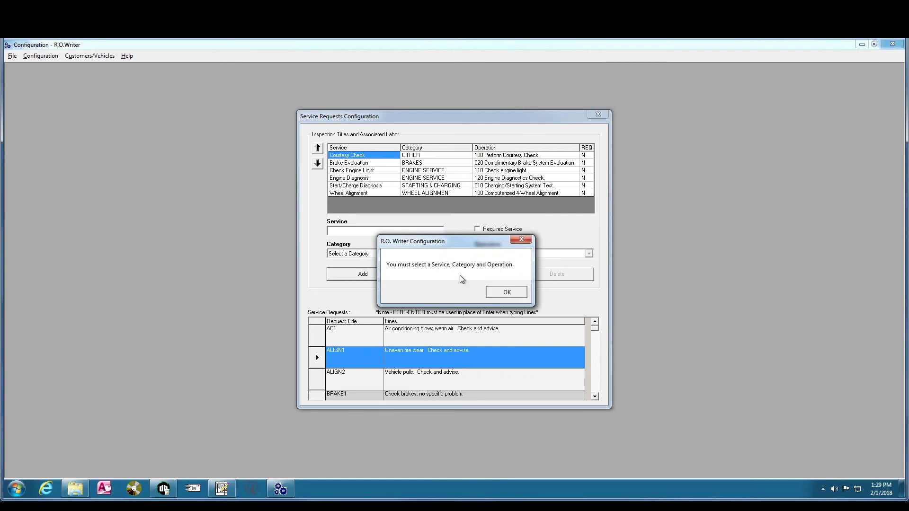
key("Return")
left_click(342, 232)
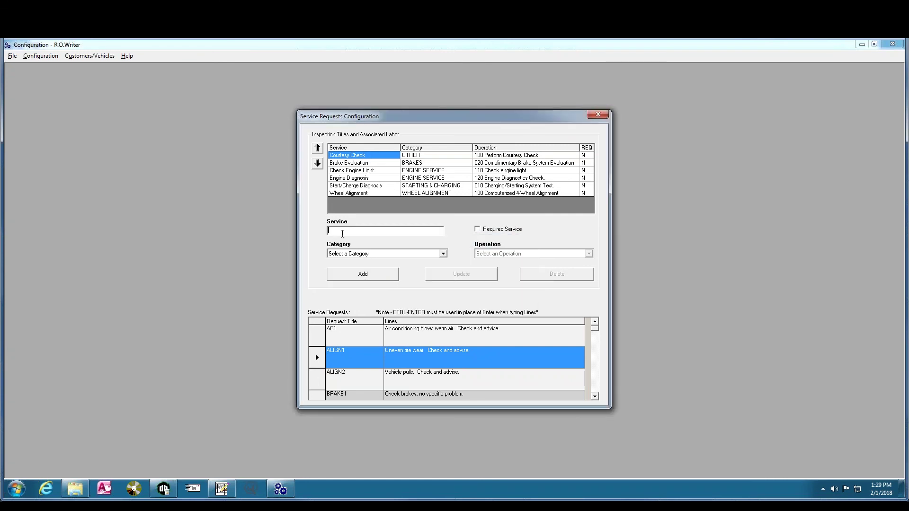
Enter 'Trans-Flush' under TRANSMISSION SERVICE with operation 110 Auto Transmission Fluid Exchange
type("Trans-Flush")
left_click(444, 254)
left_click(445, 287)
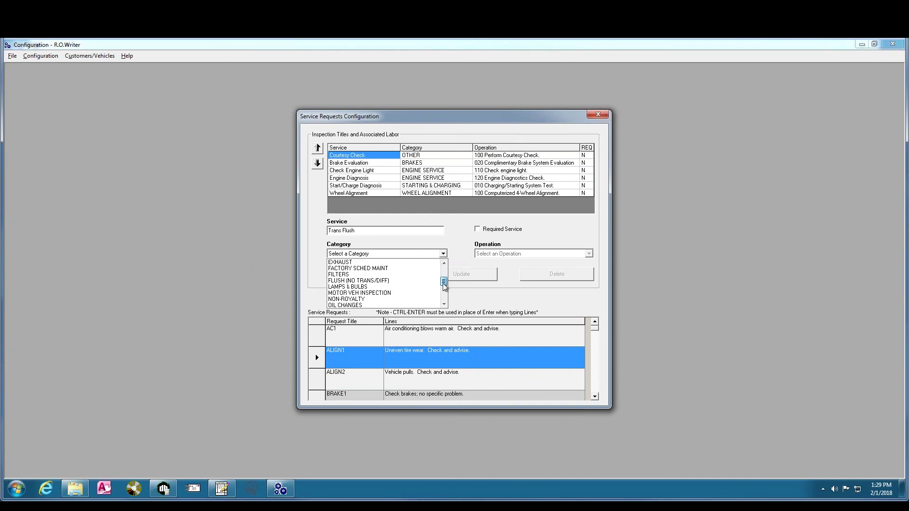
left_click_drag(445, 287, 445, 290)
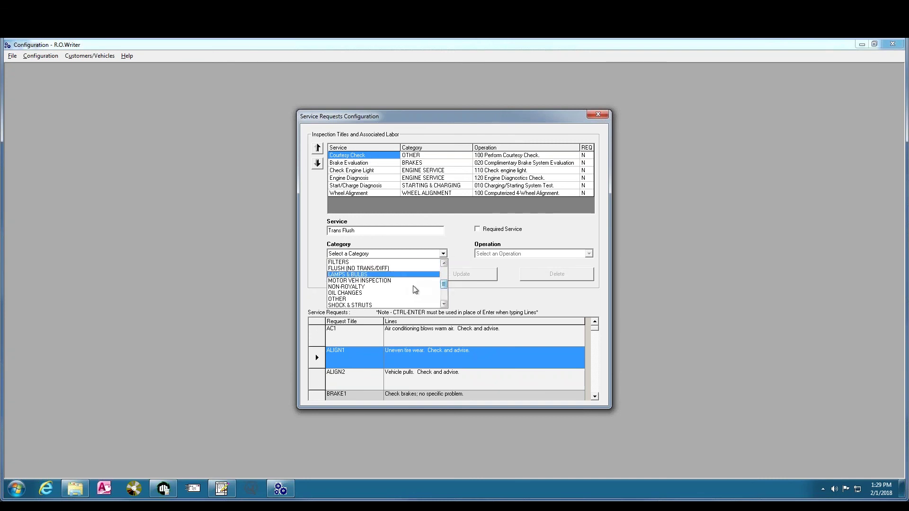
scroll(407, 299, "down", 2)
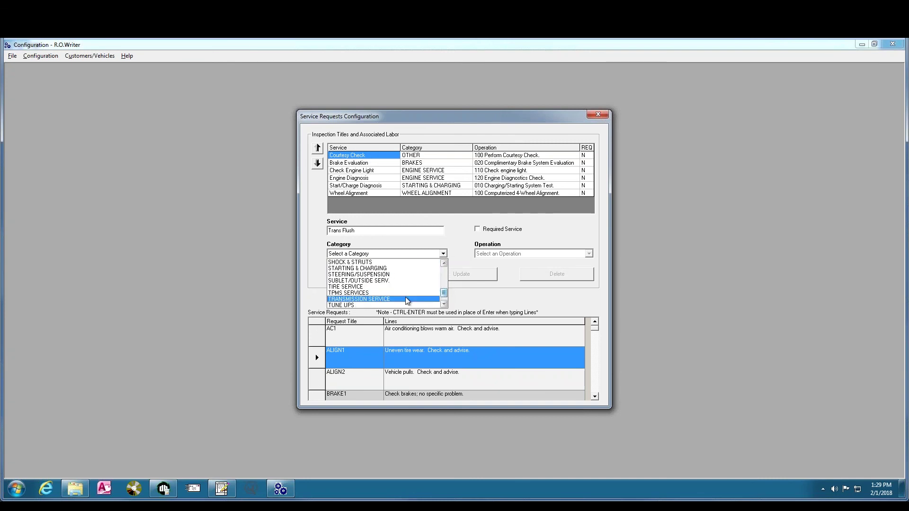
left_click(393, 299)
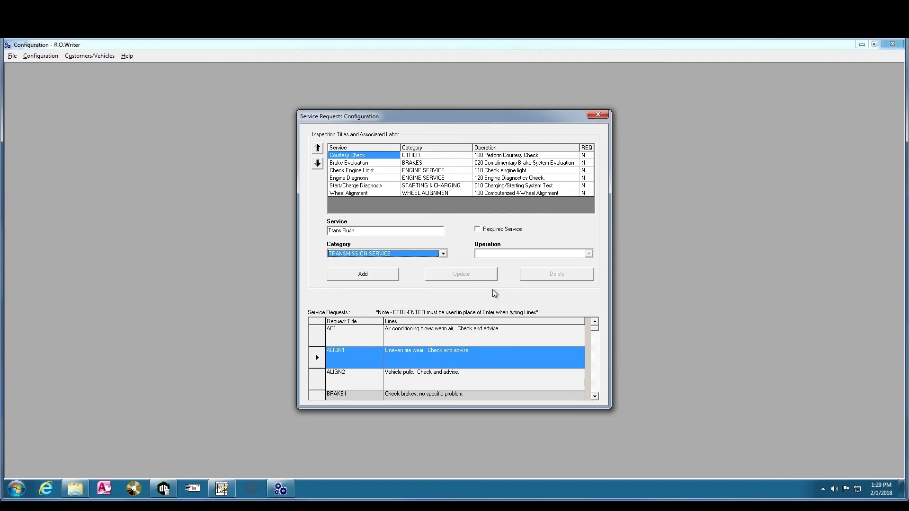
left_click(588, 254)
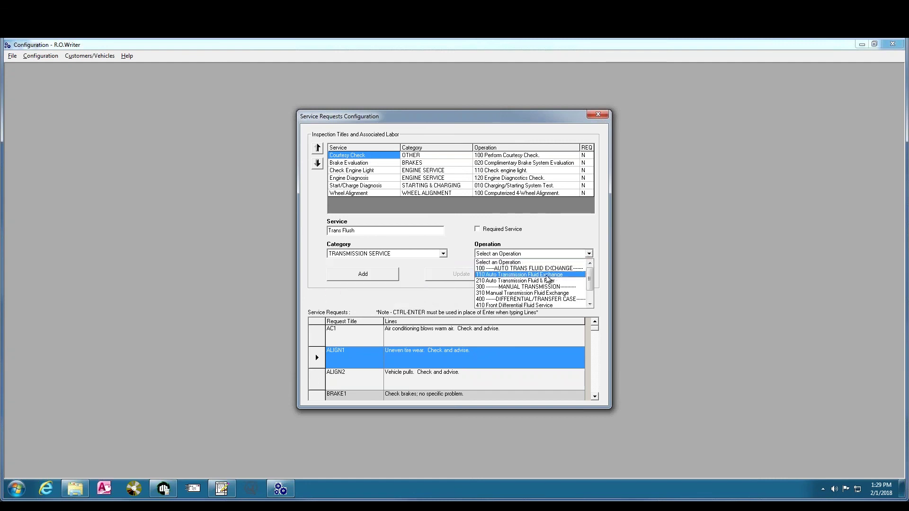
left_click(545, 275)
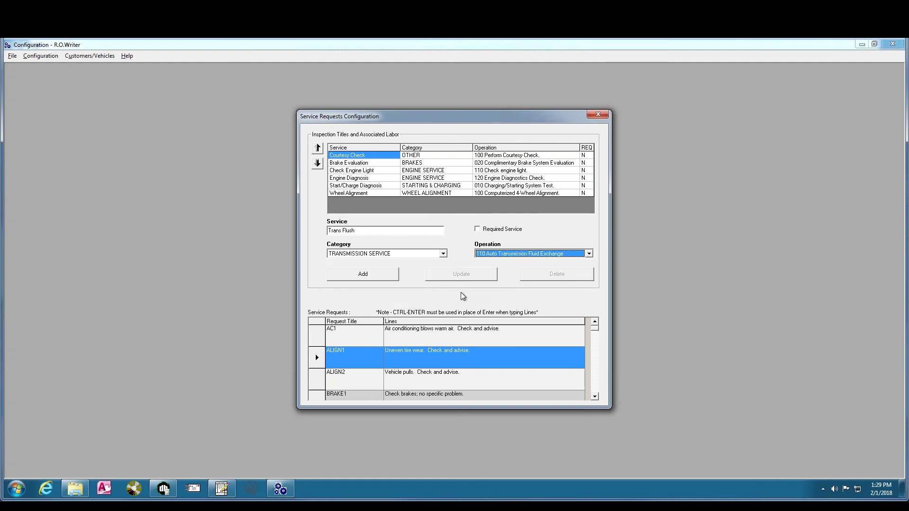
Mark the Trans Flush service required, add it, and close the service request settings
left_click(478, 230)
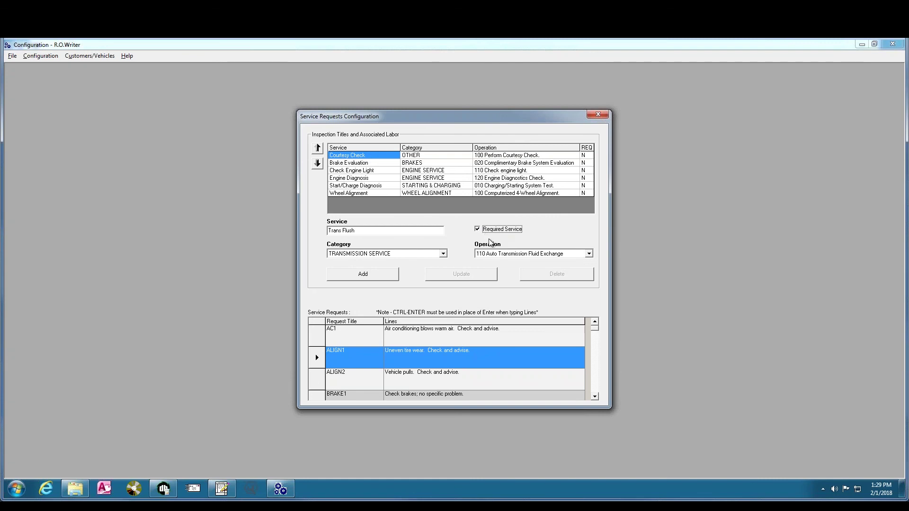
left_click(363, 275)
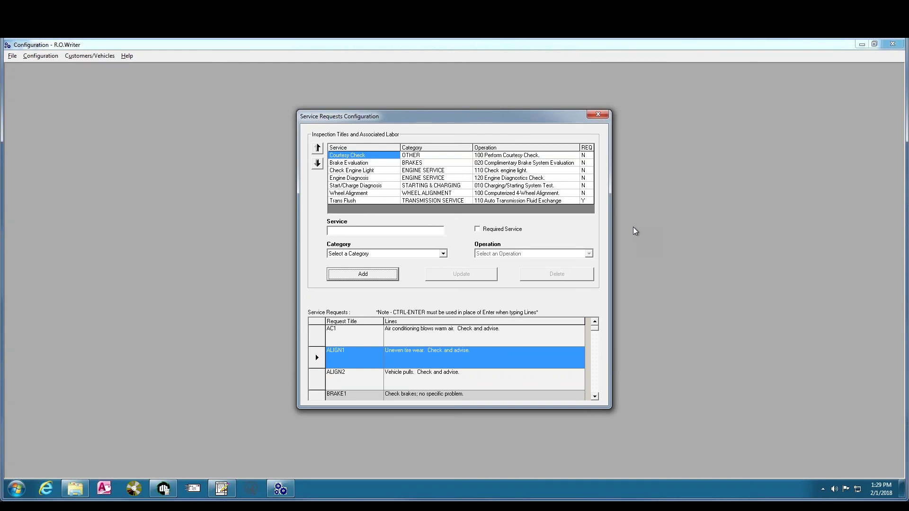
left_click(598, 115)
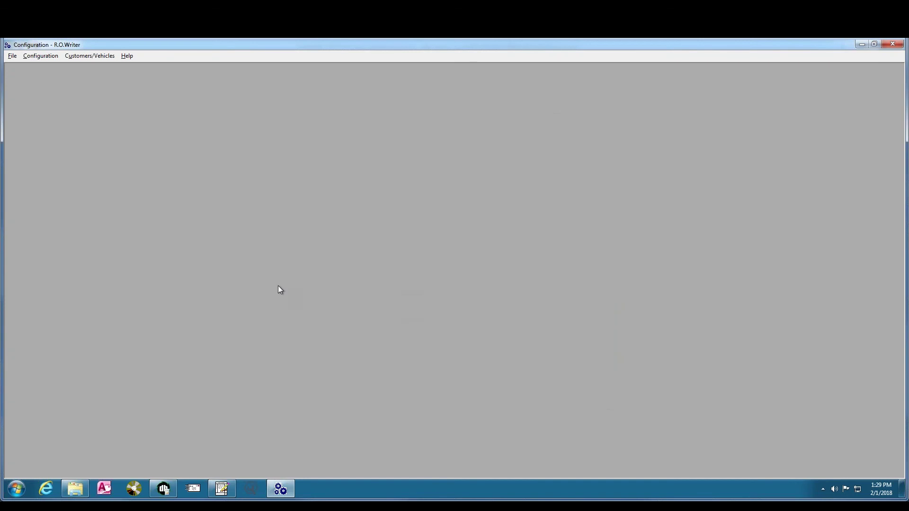
Return to the estimate, view its Service Requests page, then close the estimate window
left_click(222, 489)
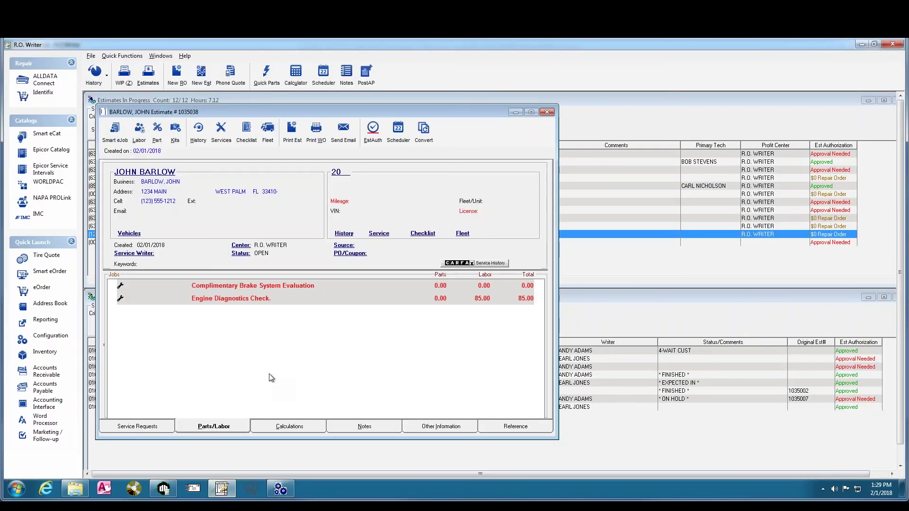
left_click(140, 426)
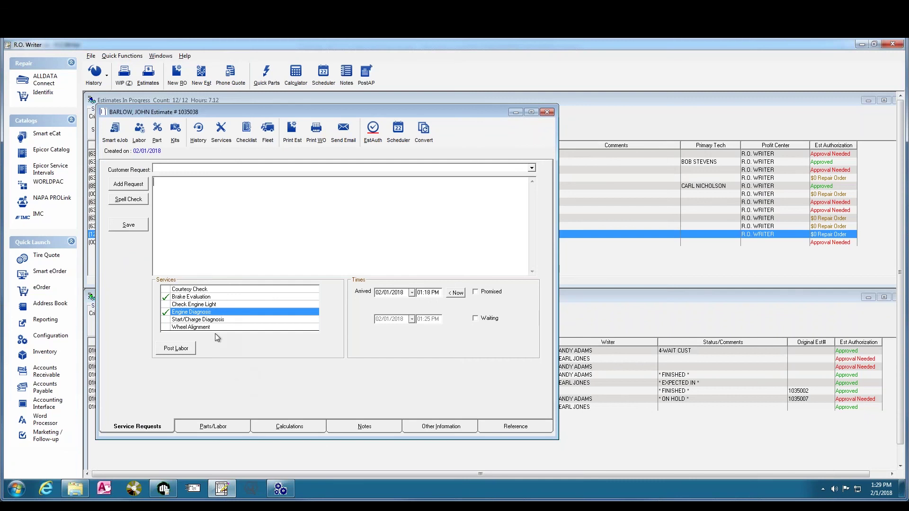
left_click(432, 248)
left_click(547, 112)
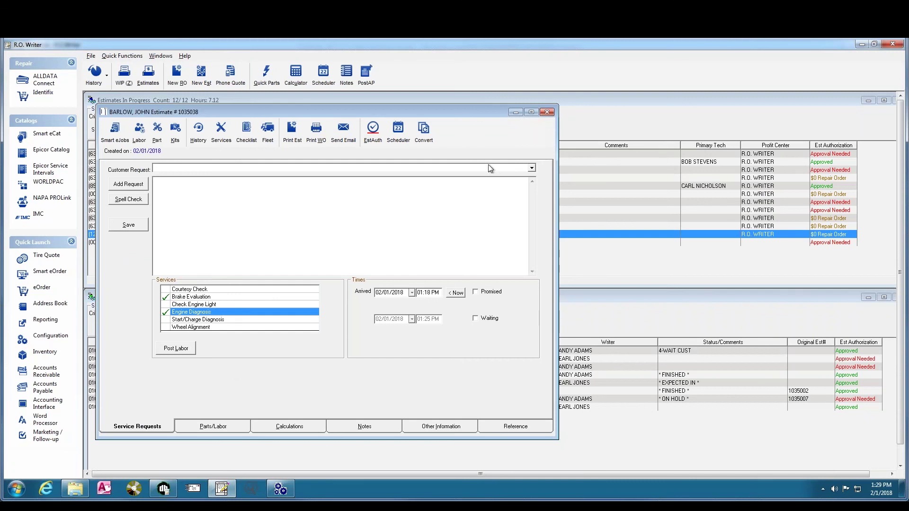